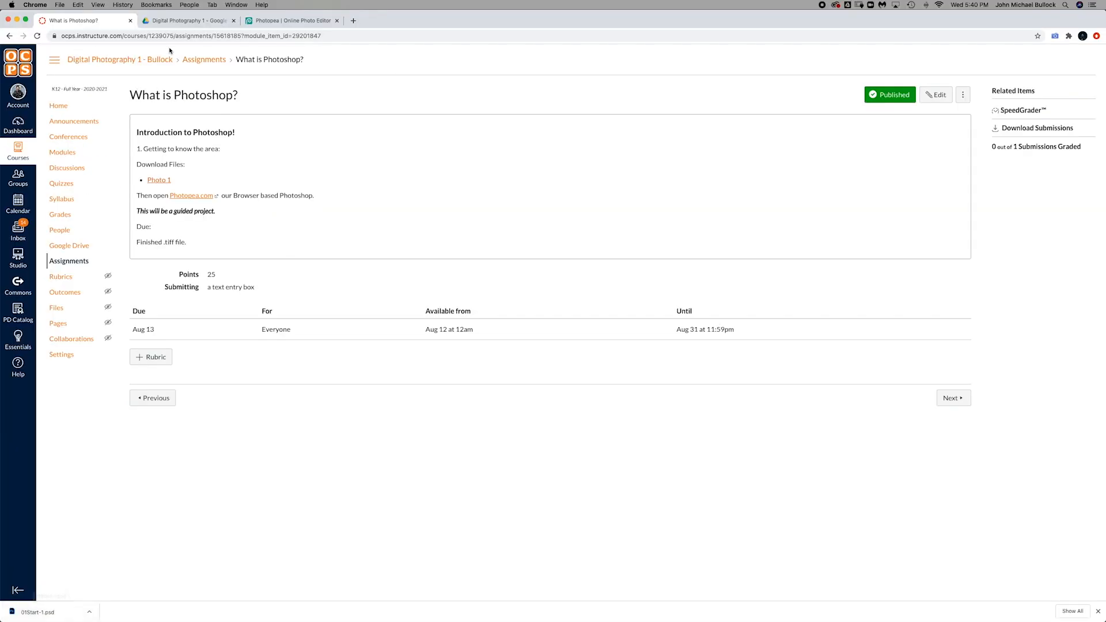
# Step: Create a new folder named "Photoshop Ch 1" inside the Digital Photography 1 Drive folder
pyautogui.click(165, 23)
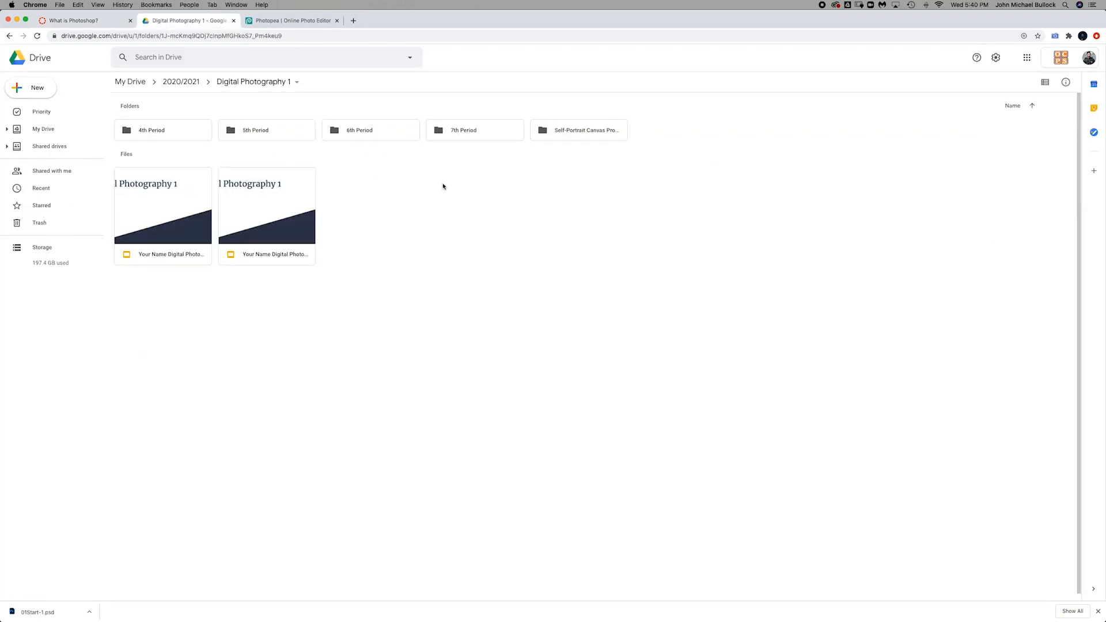
pyautogui.rightClick(472, 222)
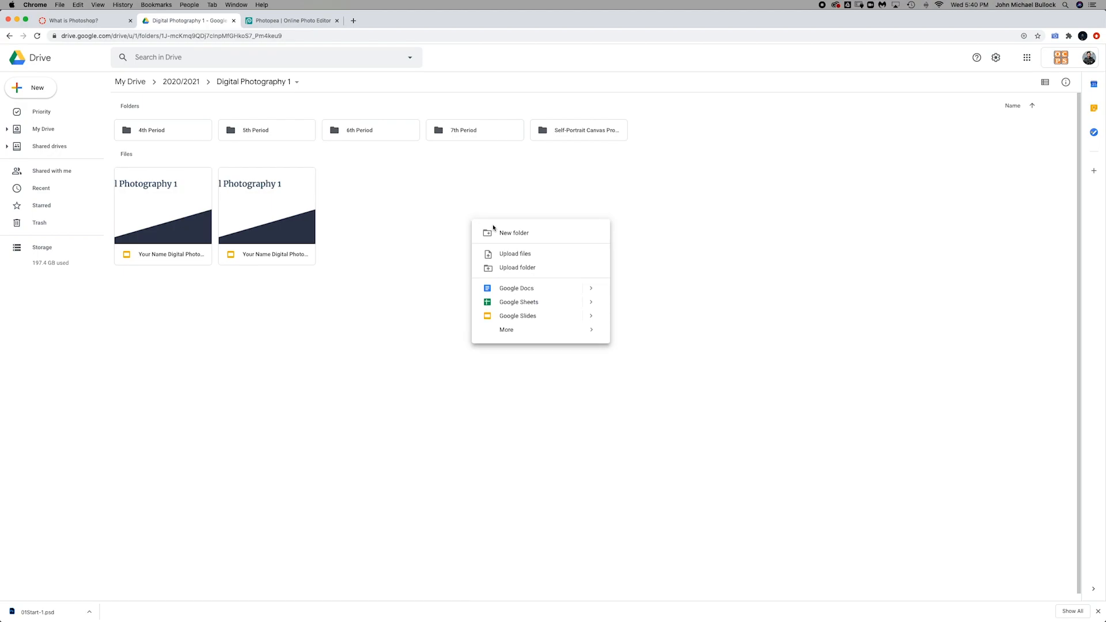
pyautogui.click(497, 232)
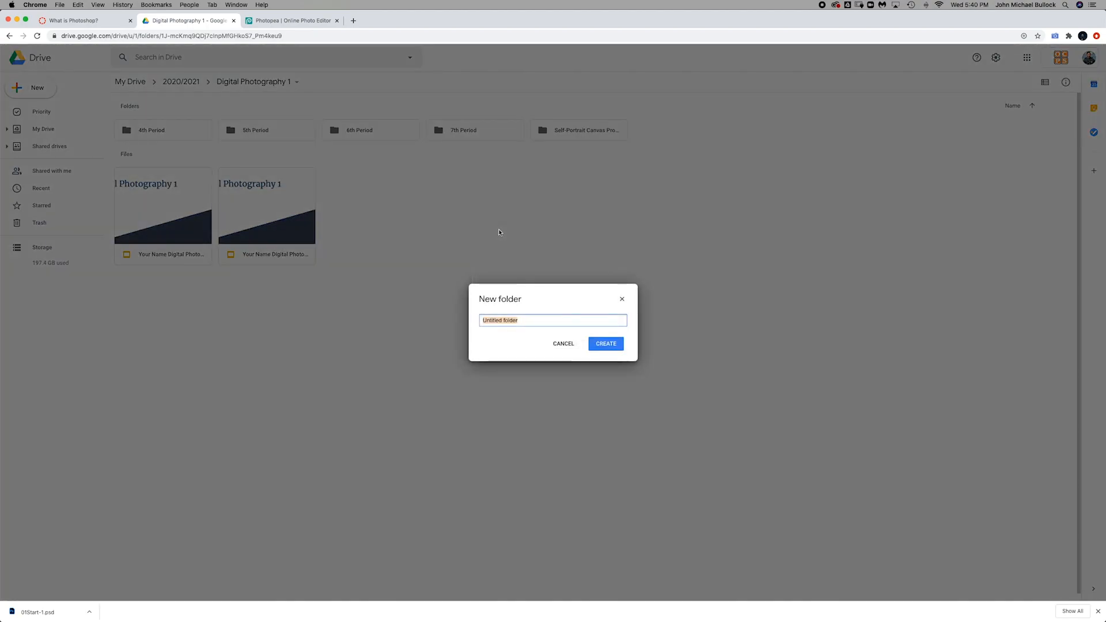
pyautogui.write('Photoshop Ch 1')
pyautogui.press('Return')
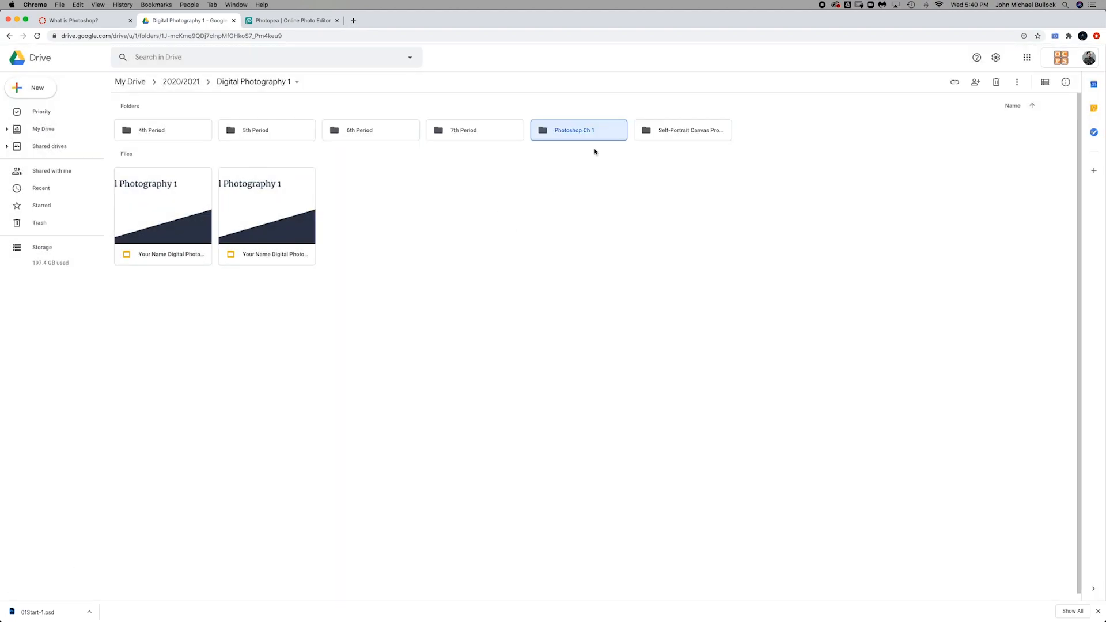
# Step: Open the Photoshop Ch 1 folder and upload the downloaded 01Start-1.psd file into it
pyautogui.doubleClick(575, 136)
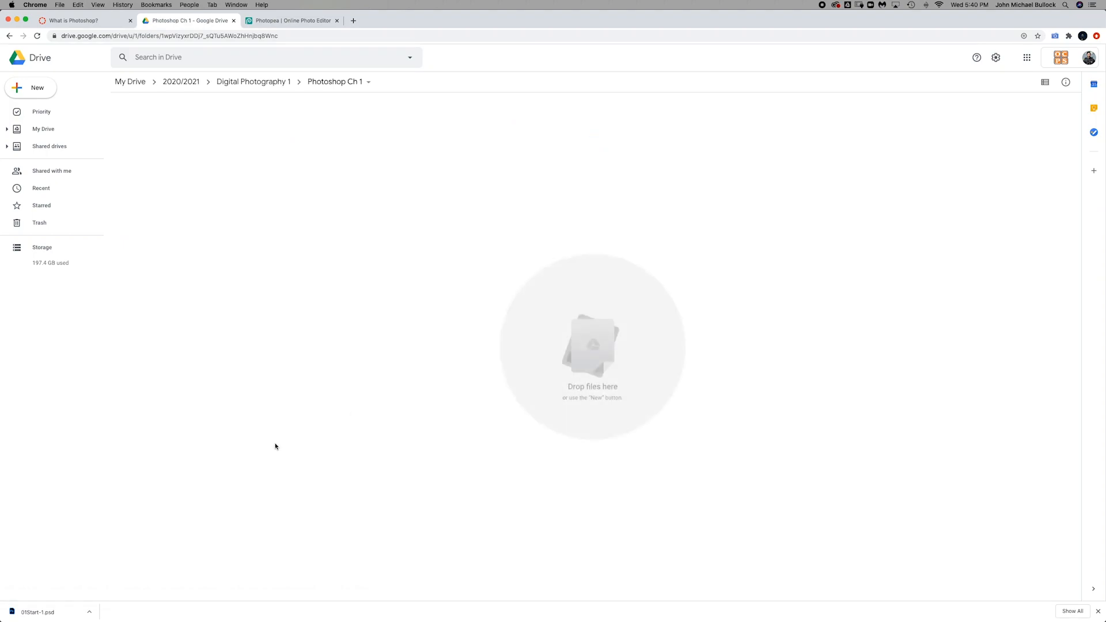
pyautogui.moveTo(25, 619); pyautogui.dragTo(266, 297)
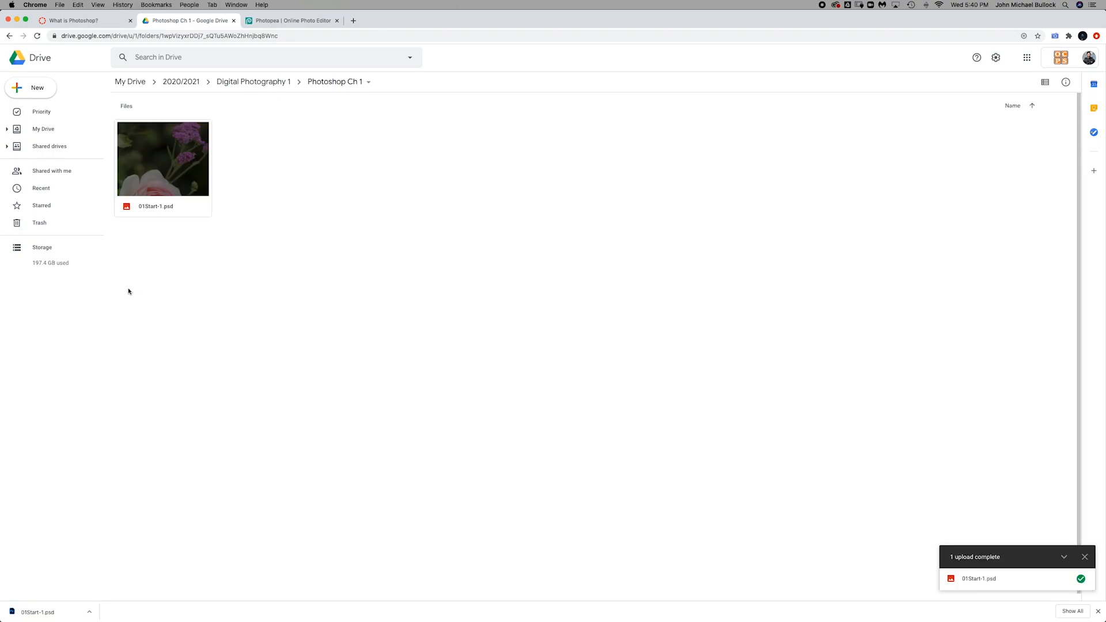
# Step: Switch from the assignment page to the Photopea editor tab
pyautogui.click(96, 24)
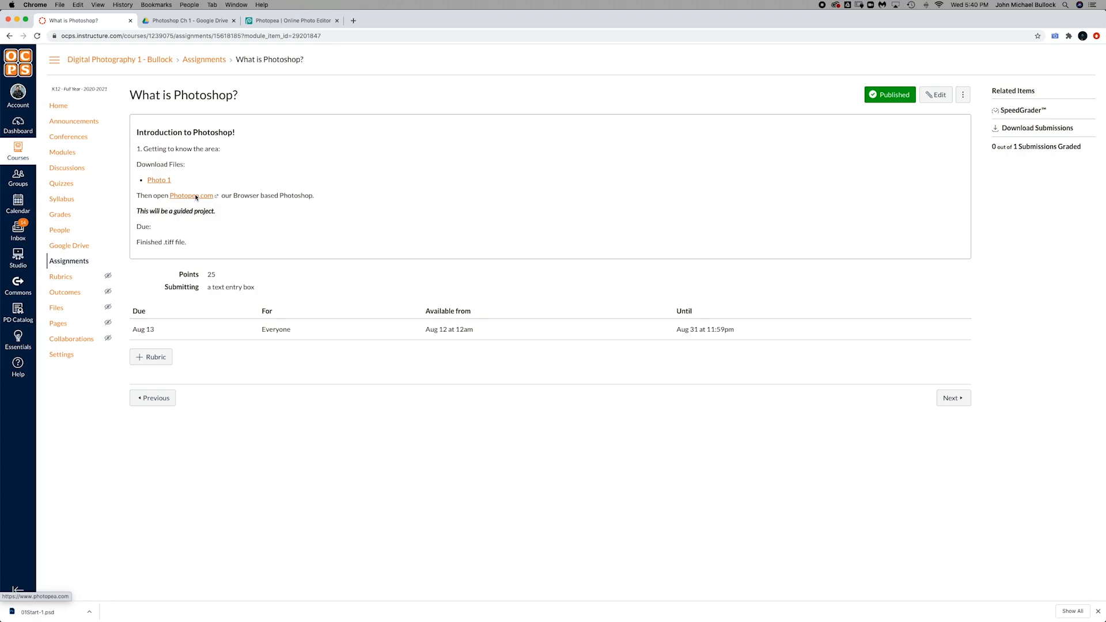
pyautogui.click(268, 21)
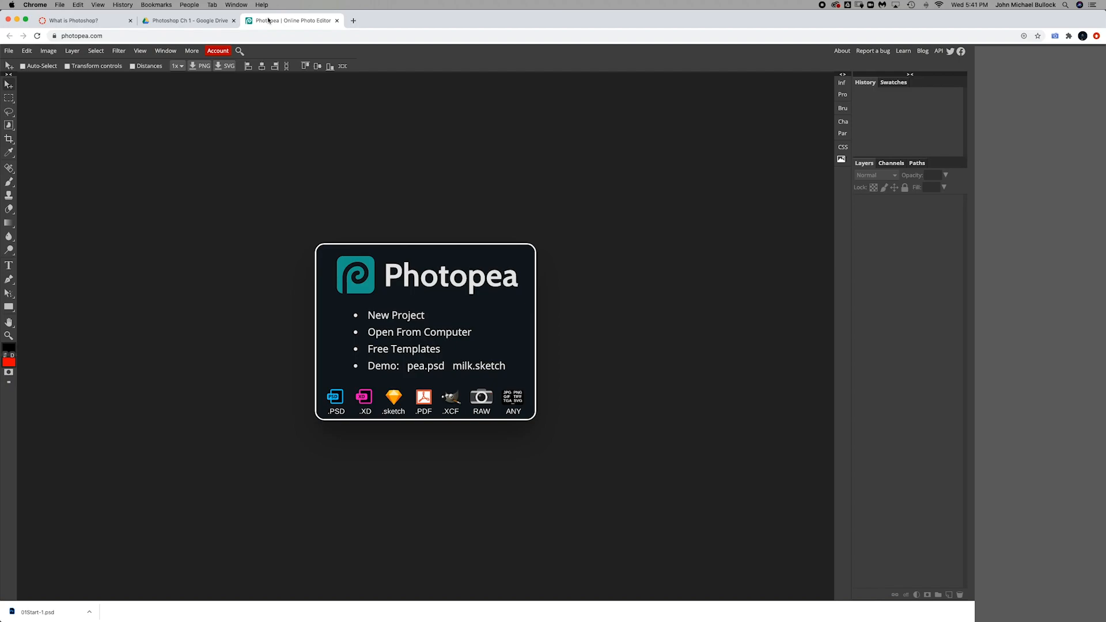
pyautogui.press('super+Tab')
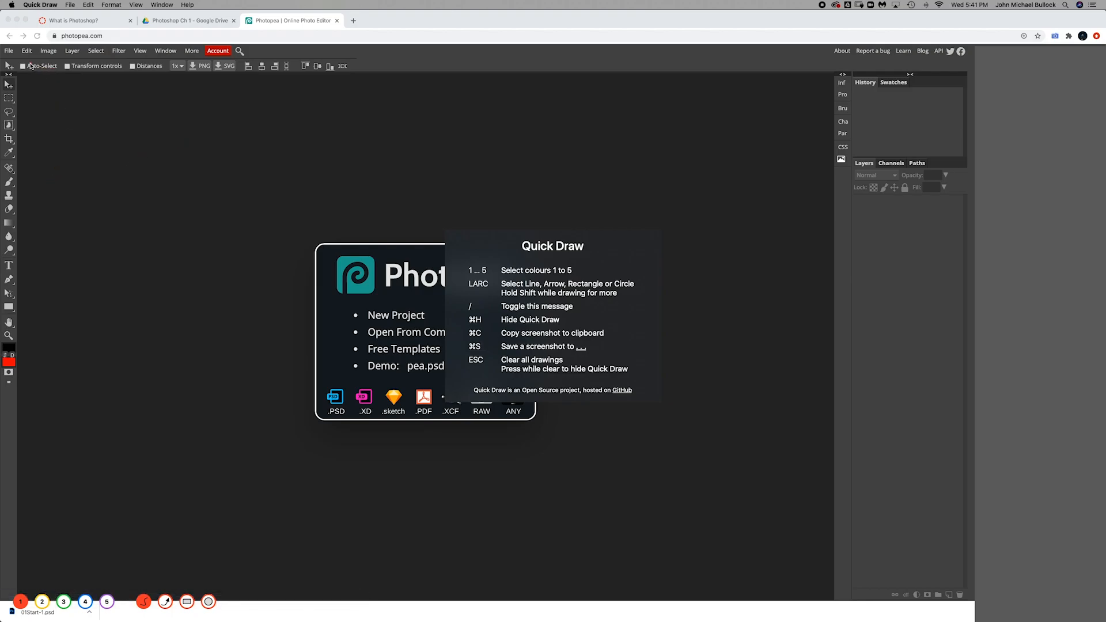
pyautogui.moveTo(25, 46)
pyautogui.mouseDown()
pyautogui.moveTo(276, 82)
pyautogui.moveTo(411, 86)
pyautogui.moveTo(417, 71)
pyautogui.moveTo(349, 56)
pyautogui.moveTo(32, 53)
pyautogui.mouseUp()
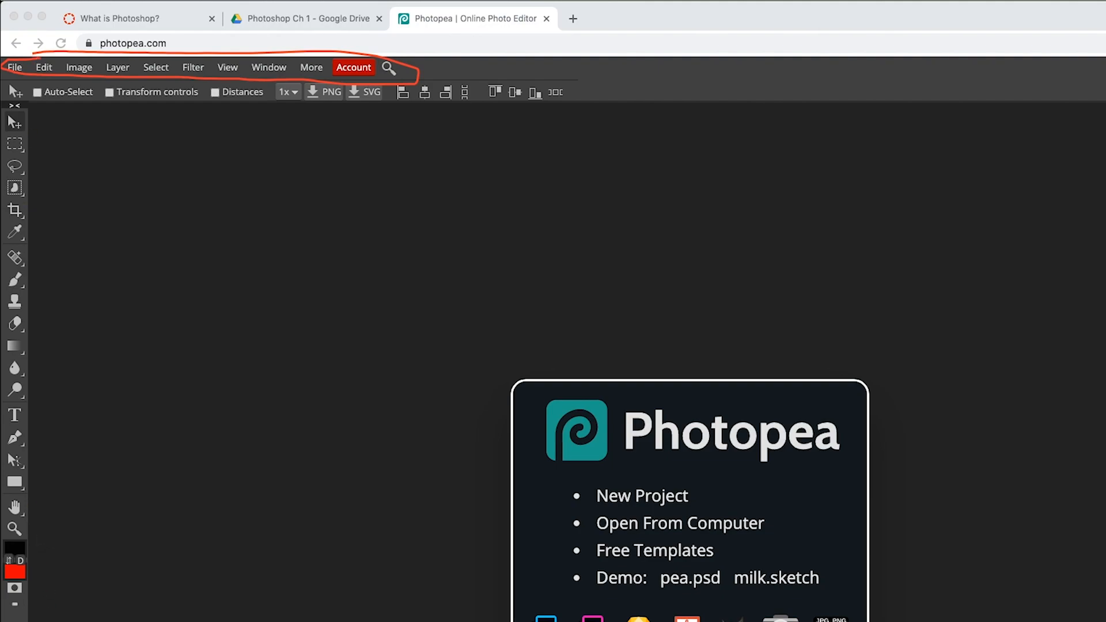
pyautogui.moveTo(300, 80)
pyautogui.mouseDown()
pyautogui.moveTo(3, 85)
pyautogui.moveTo(18, 108)
pyautogui.moveTo(261, 110)
pyautogui.moveTo(540, 105)
pyautogui.moveTo(571, 89)
pyautogui.moveTo(279, 87)
pyautogui.mouseUp()
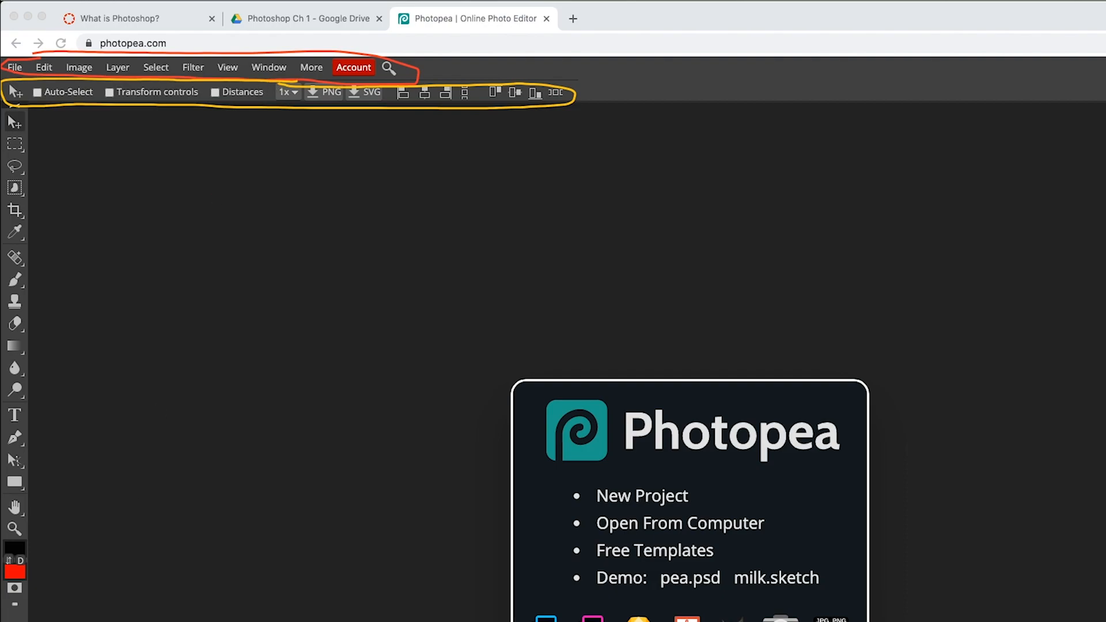
pyautogui.moveTo(36, 126)
pyautogui.mouseDown()
pyautogui.moveTo(12, 95)
pyautogui.moveTo(4, 117)
pyautogui.moveTo(3, 606)
pyautogui.moveTo(59, 613)
pyautogui.moveTo(85, 558)
pyautogui.moveTo(88, 333)
pyautogui.moveTo(38, 125)
pyautogui.mouseUp()
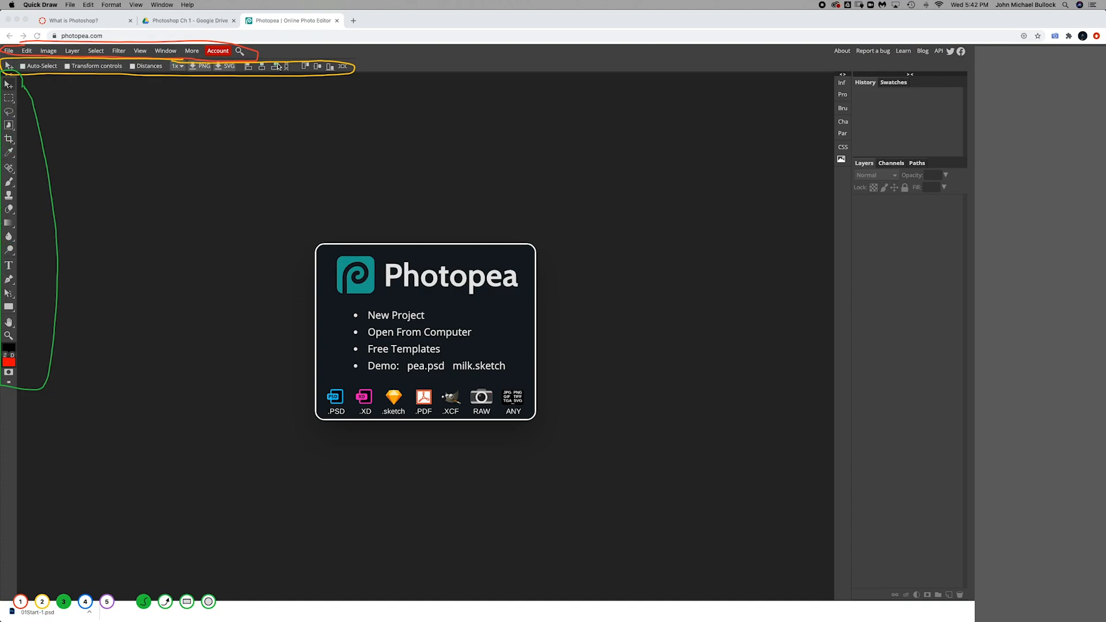
pyautogui.press('Escape')
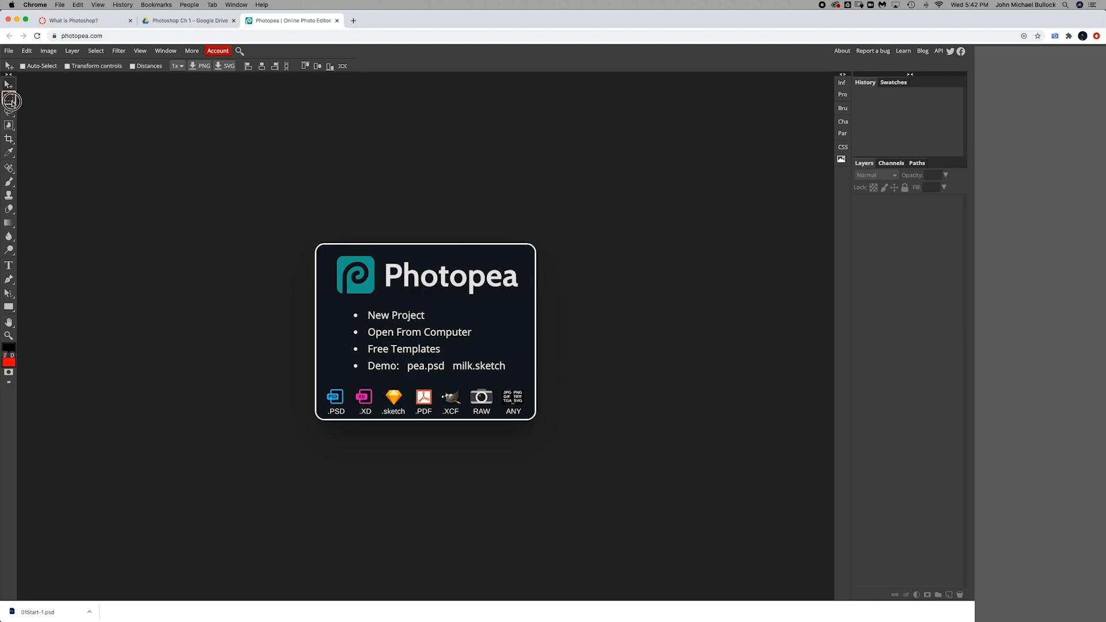
# Step: Try out the Rectangle Select, Crop and healing tools, ending on Rectangle Select
pyautogui.click(8, 97)
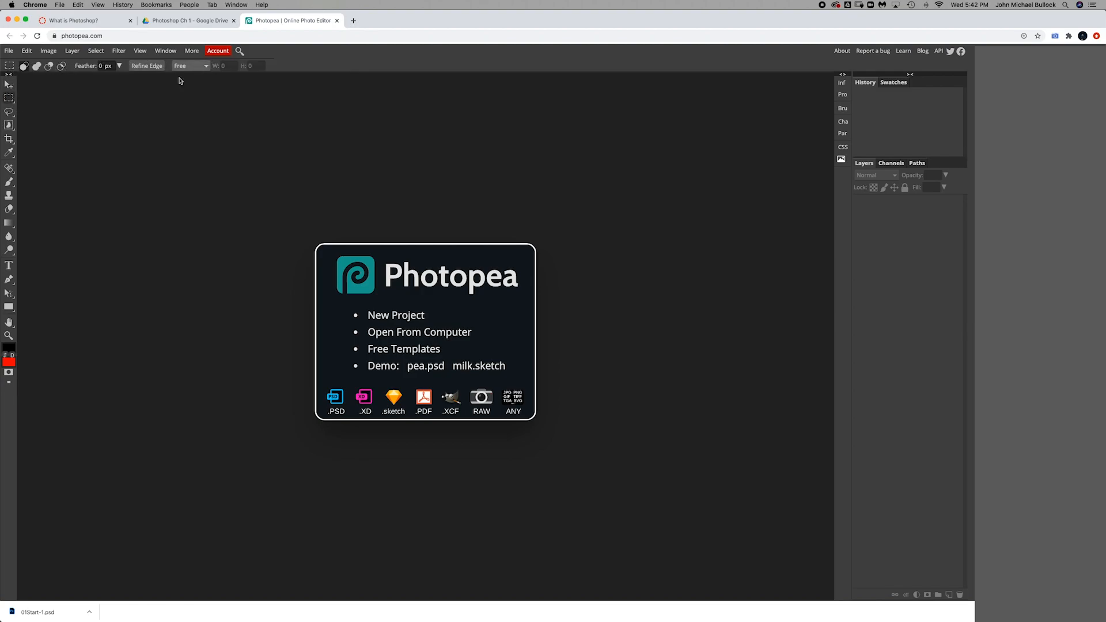
pyautogui.click(5, 141)
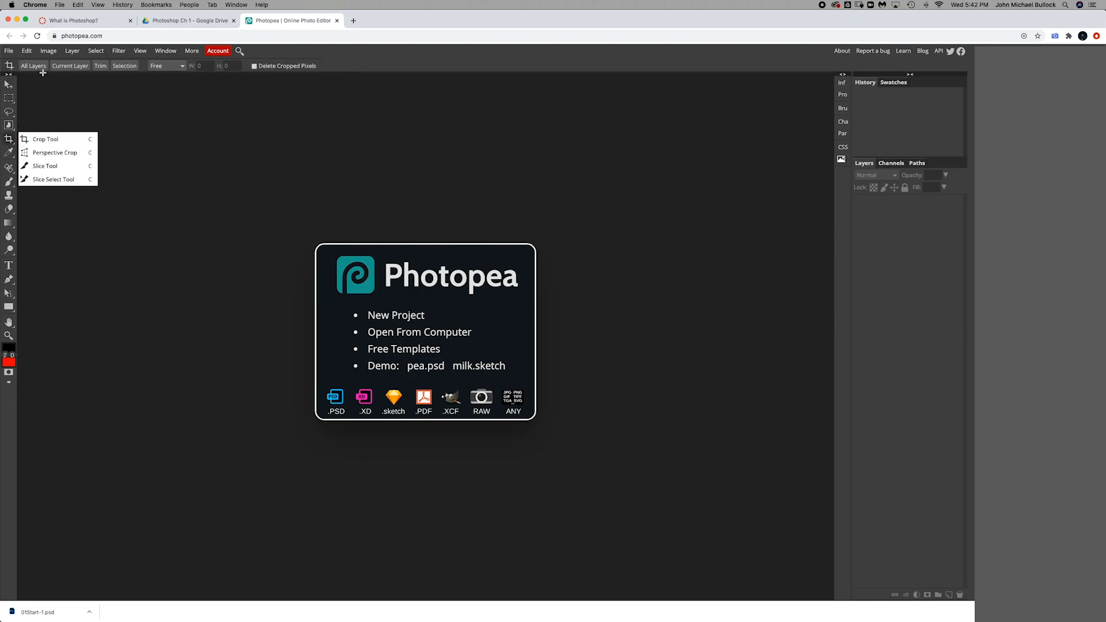
pyautogui.click(8, 170)
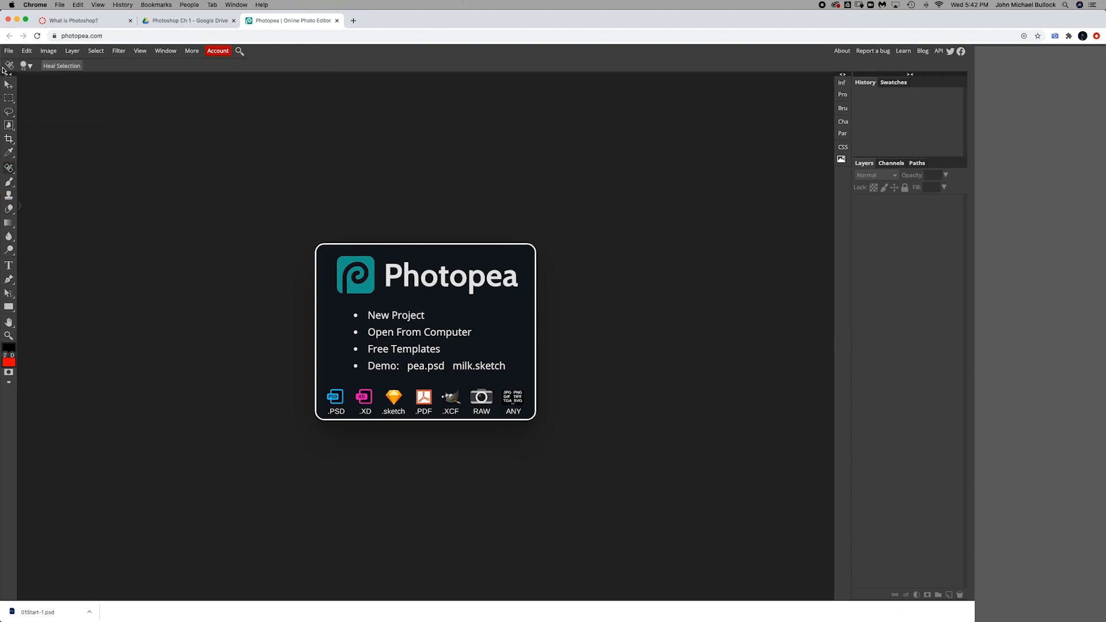
pyautogui.click(8, 97)
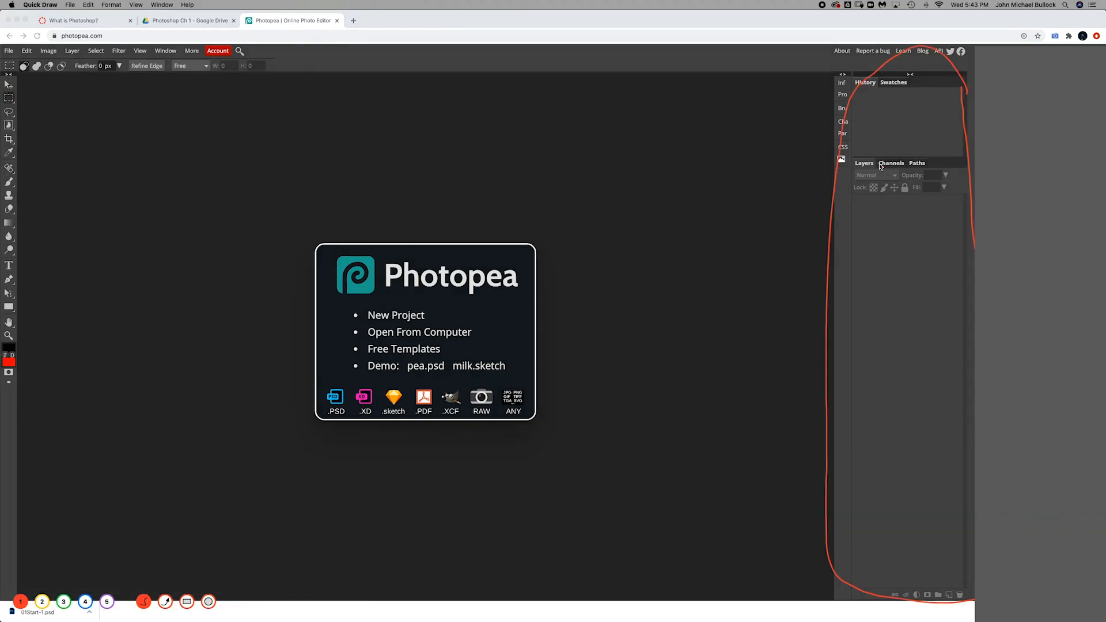
pyautogui.moveTo(873, 159)
pyautogui.mouseDown()
pyautogui.moveTo(854, 176)
pyautogui.moveTo(874, 167)
pyautogui.mouseUp()
pyautogui.moveTo(865, 73)
pyautogui.mouseDown()
pyautogui.moveTo(869, 91)
pyautogui.moveTo(875, 81)
pyautogui.mouseUp()
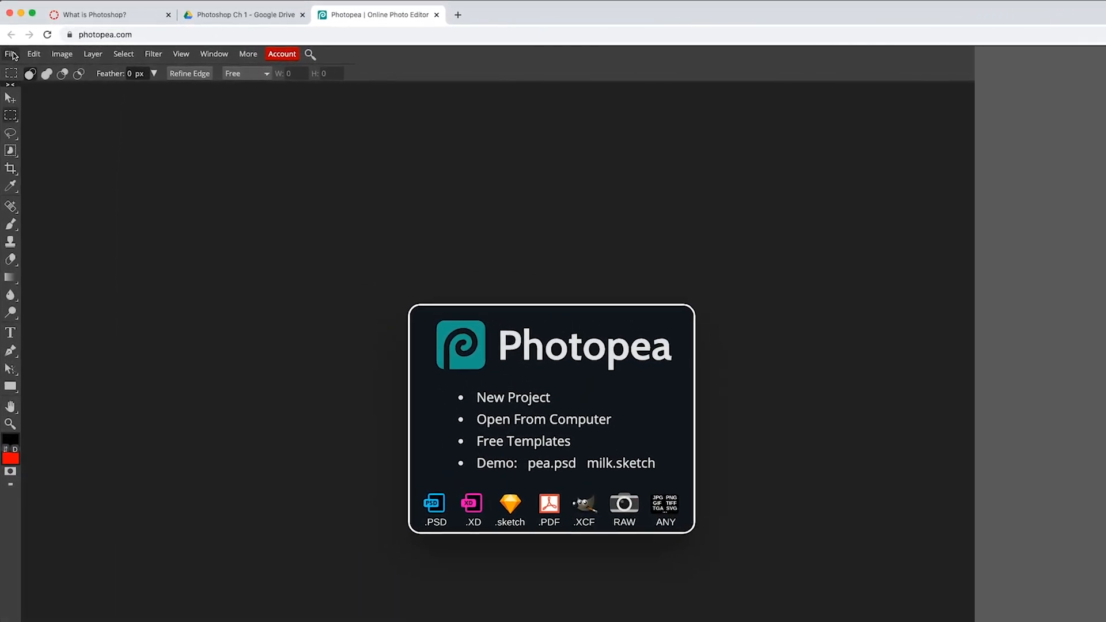
# Step: Open 01Start-1.psd from Google Drive > My Drive > 2020 2021 > Digital Photography 1 > Photoshop Ch 1
pyautogui.click(13, 53)
pyautogui.click(16, 91)
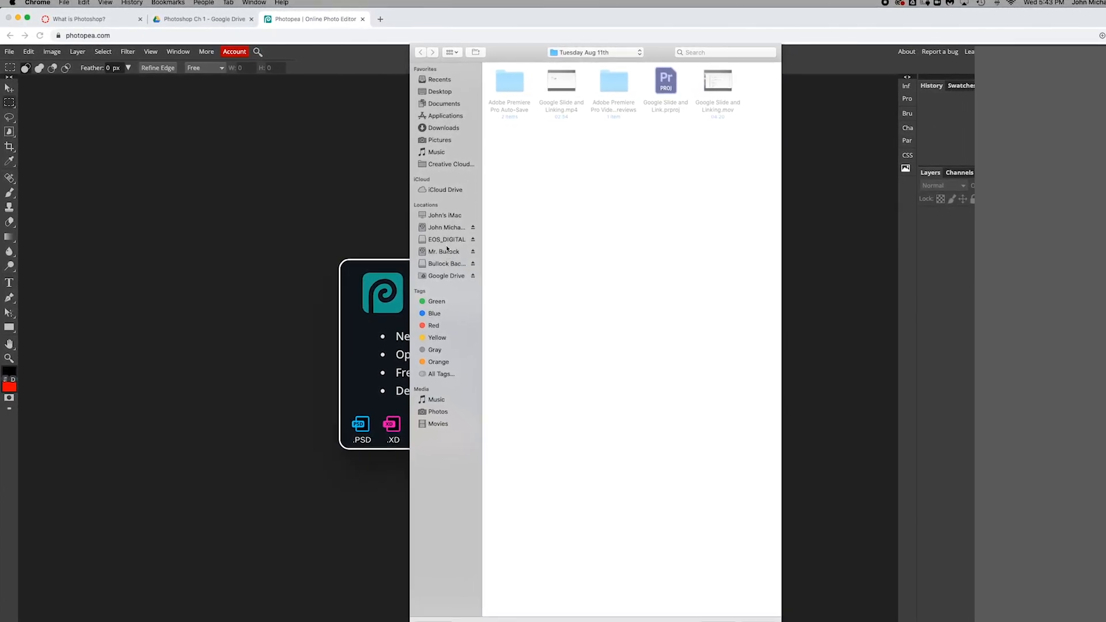
pyautogui.click(450, 282)
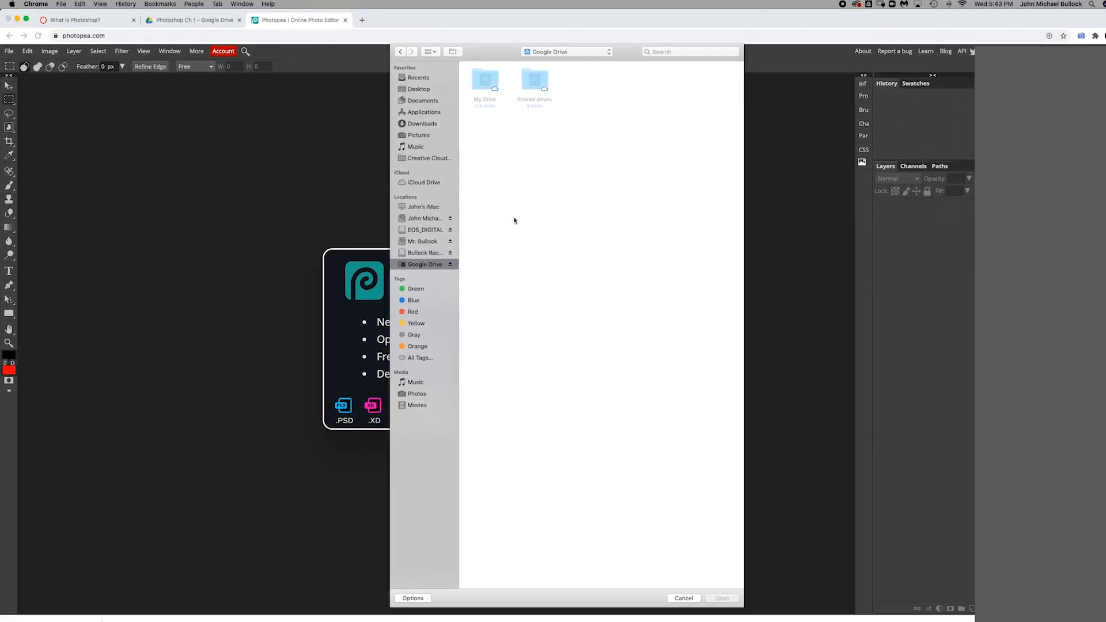
pyautogui.click(502, 88)
pyautogui.doubleClick(477, 85)
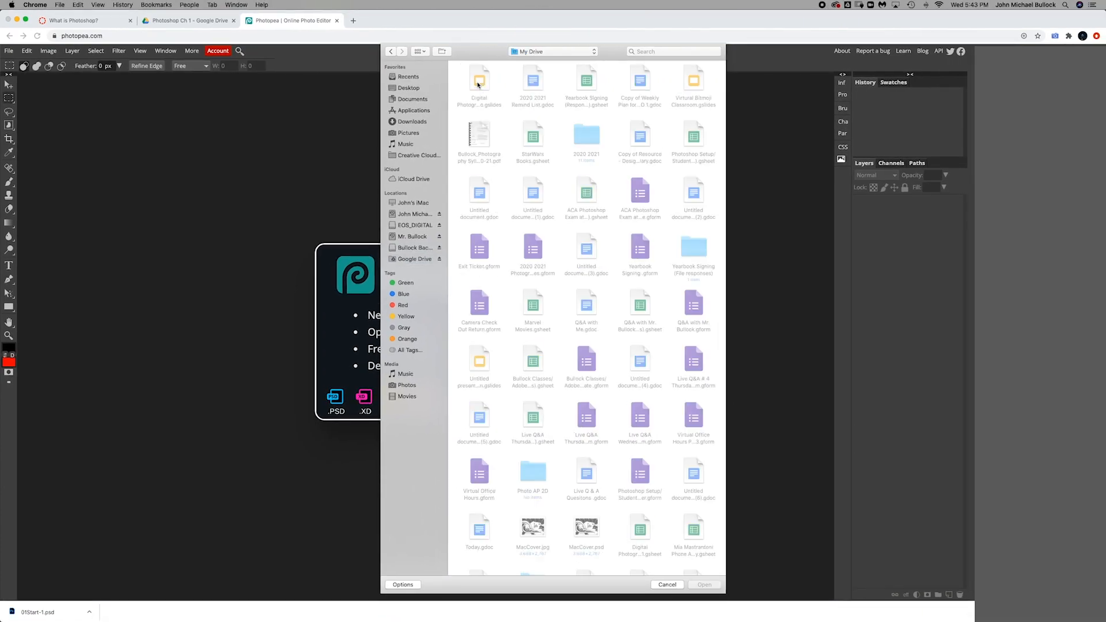
pyautogui.doubleClick(538, 145)
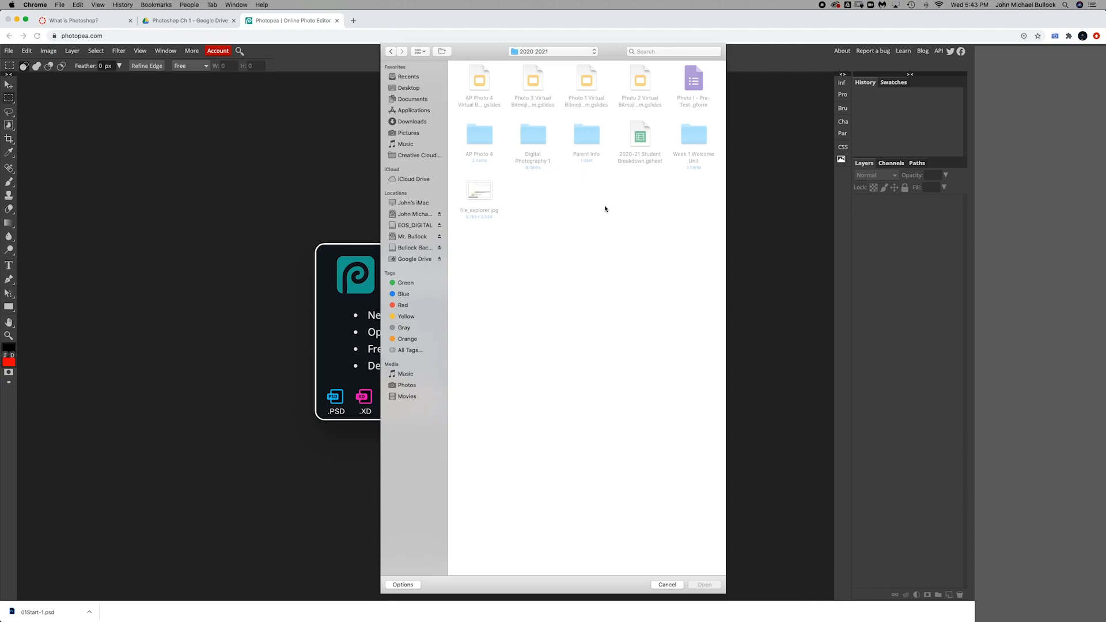
pyautogui.doubleClick(541, 141)
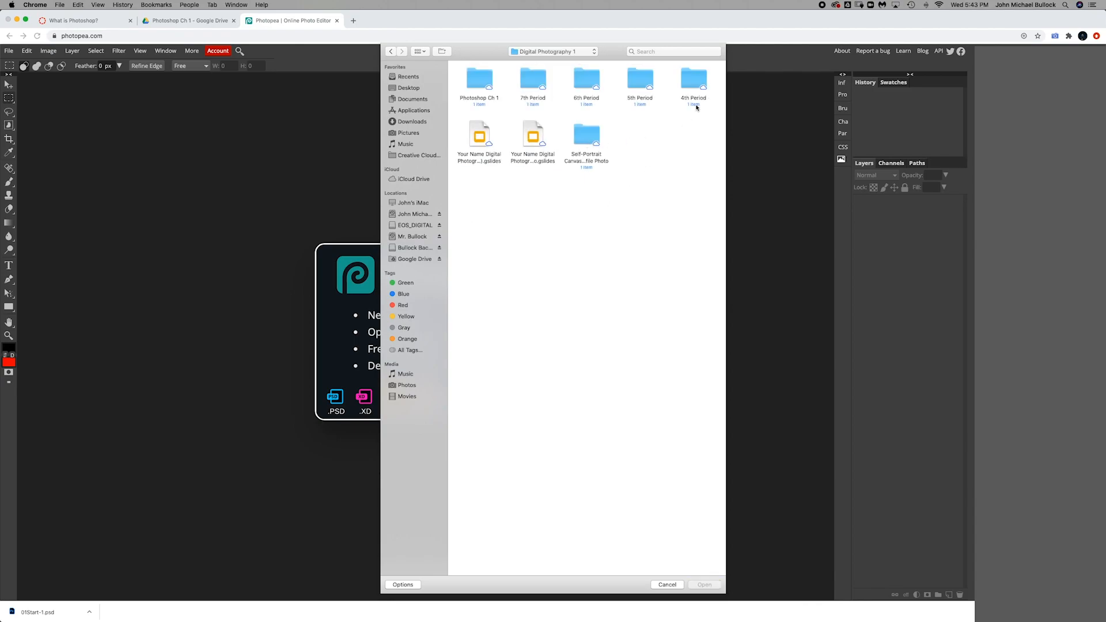
pyautogui.doubleClick(480, 84)
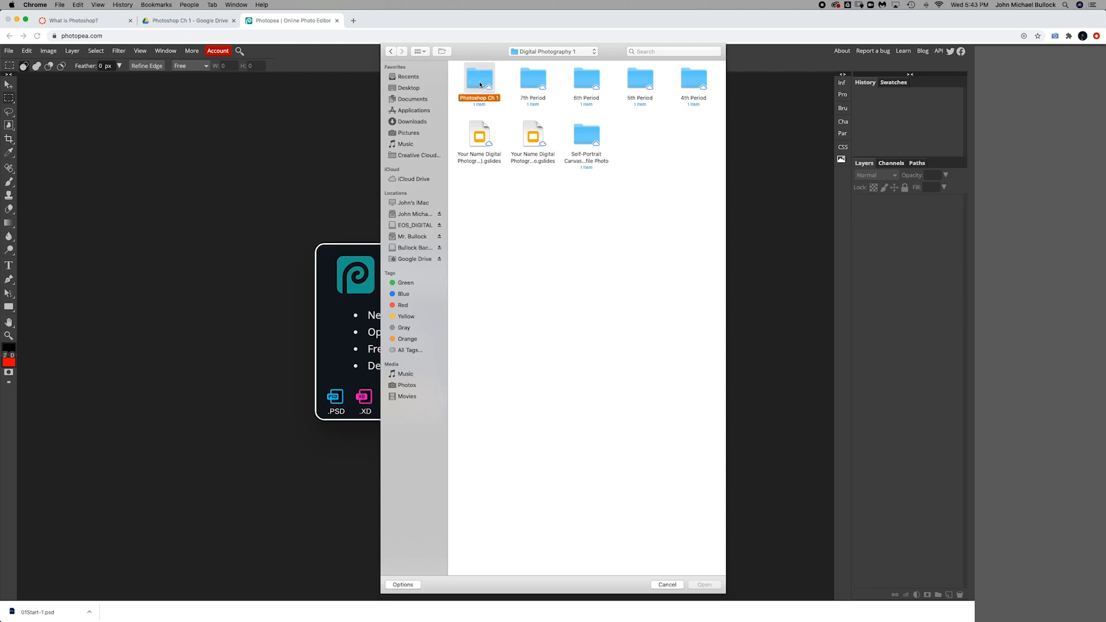
pyautogui.click(473, 82)
pyautogui.click(699, 585)
pyautogui.click(753, 386)
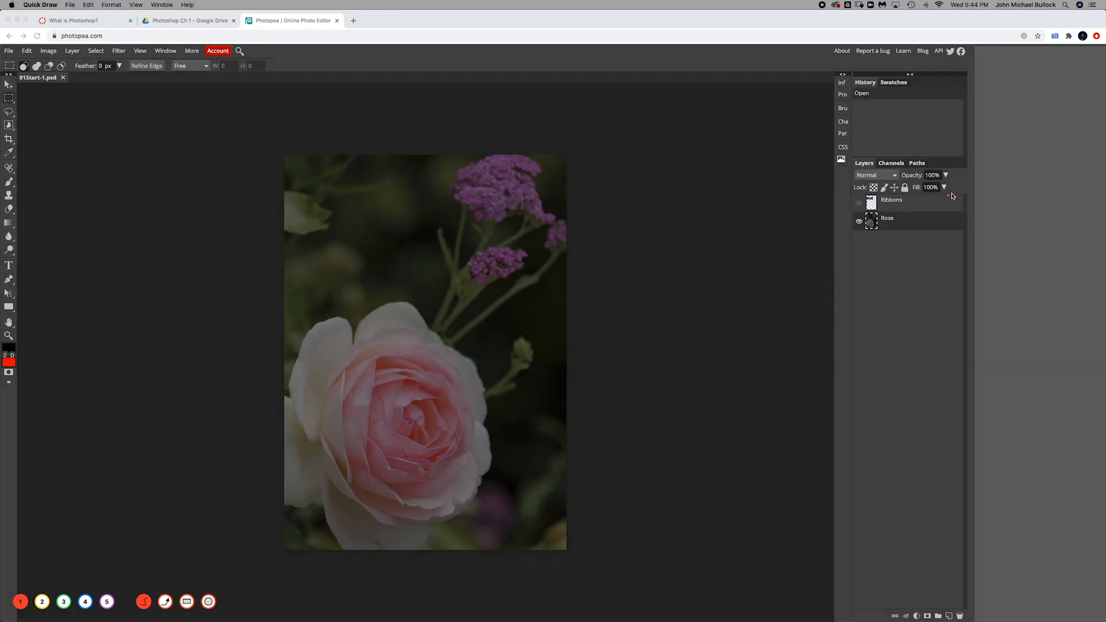
pyautogui.moveTo(953, 196)
pyautogui.mouseDown()
pyautogui.moveTo(832, 196)
pyautogui.moveTo(926, 235)
pyautogui.moveTo(952, 200)
pyautogui.mouseUp()
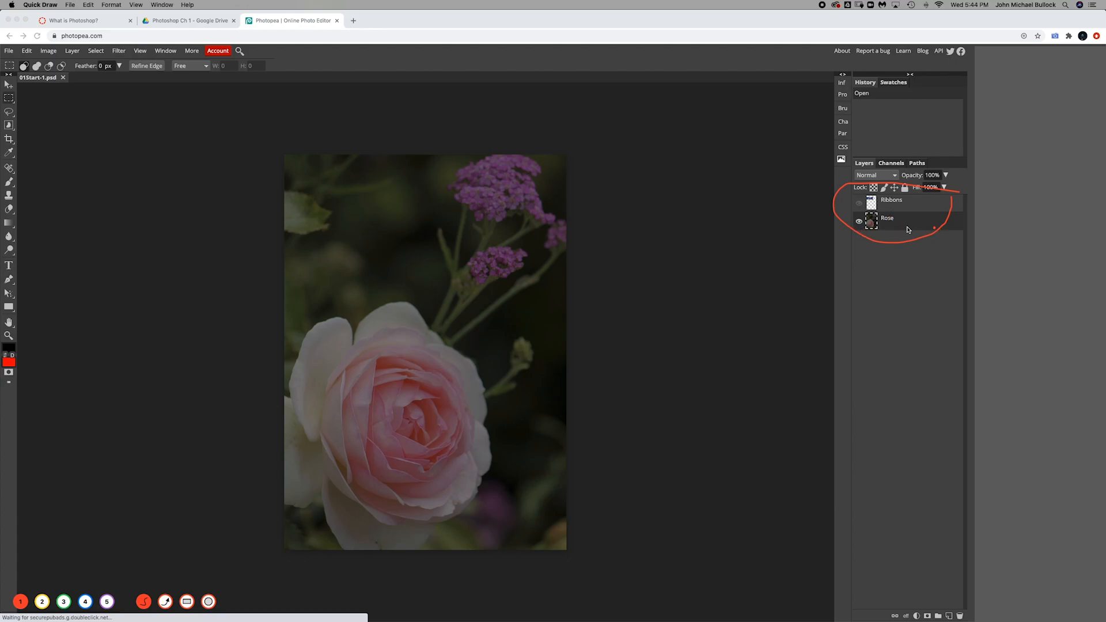
pyautogui.moveTo(860, 228)
pyautogui.mouseDown()
pyautogui.moveTo(864, 218)
pyautogui.moveTo(854, 219)
pyautogui.moveTo(864, 228)
pyautogui.mouseUp()
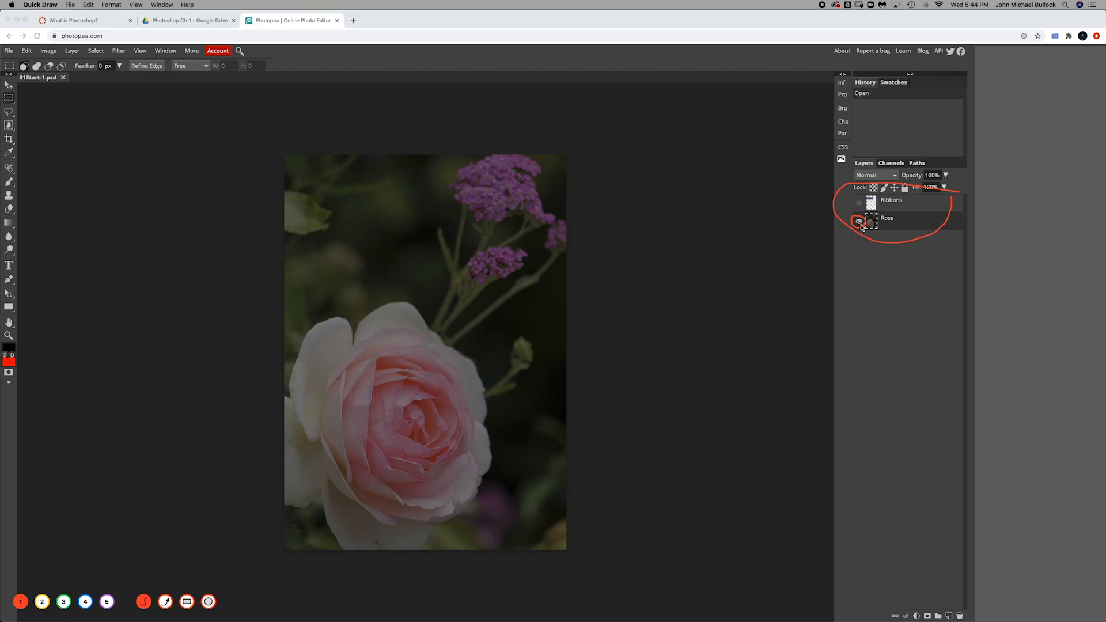
pyautogui.moveTo(863, 206)
pyautogui.mouseDown()
pyautogui.moveTo(865, 196)
pyautogui.moveTo(854, 208)
pyautogui.moveTo(864, 210)
pyautogui.mouseUp()
# Step: Toggle the Ribbons layer's visibility on and off to compare it with the Rose layer
pyautogui.click(859, 205)
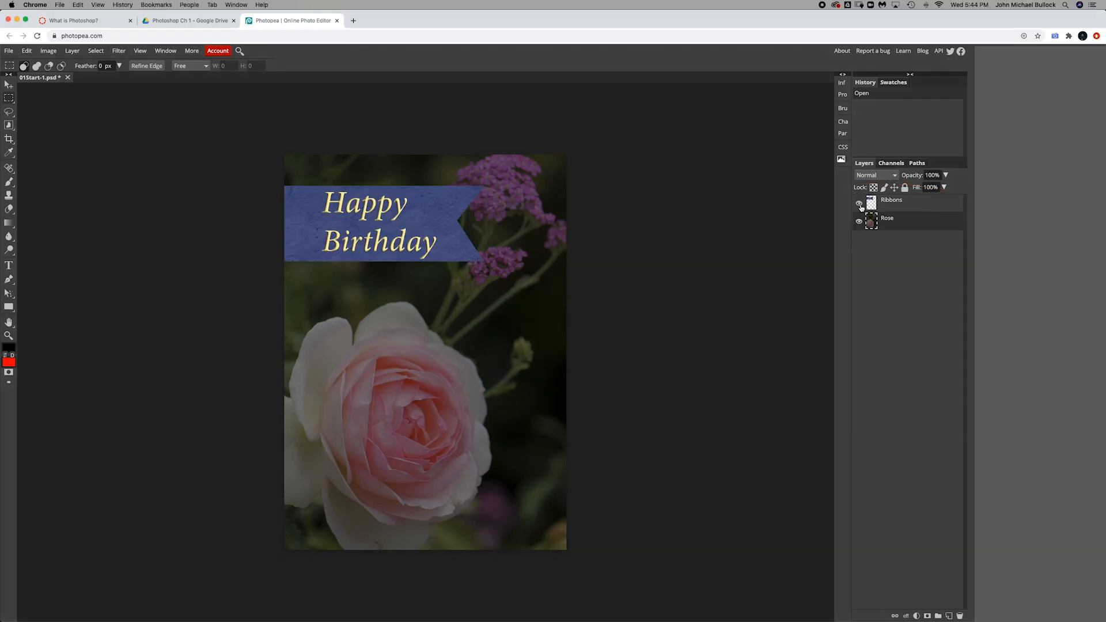
pyautogui.click(860, 206)
pyautogui.click(861, 205)
pyautogui.click(860, 206)
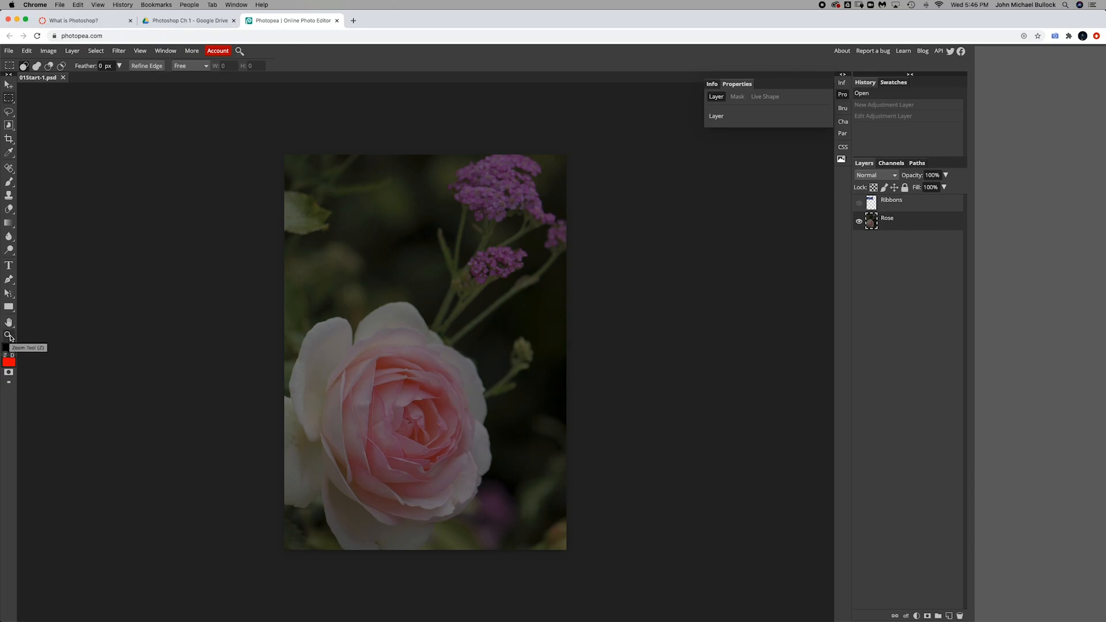
# Step: Zoom in on the rose with the Zoom tool, zoom back out, and zoom in again
pyautogui.click(9, 336)
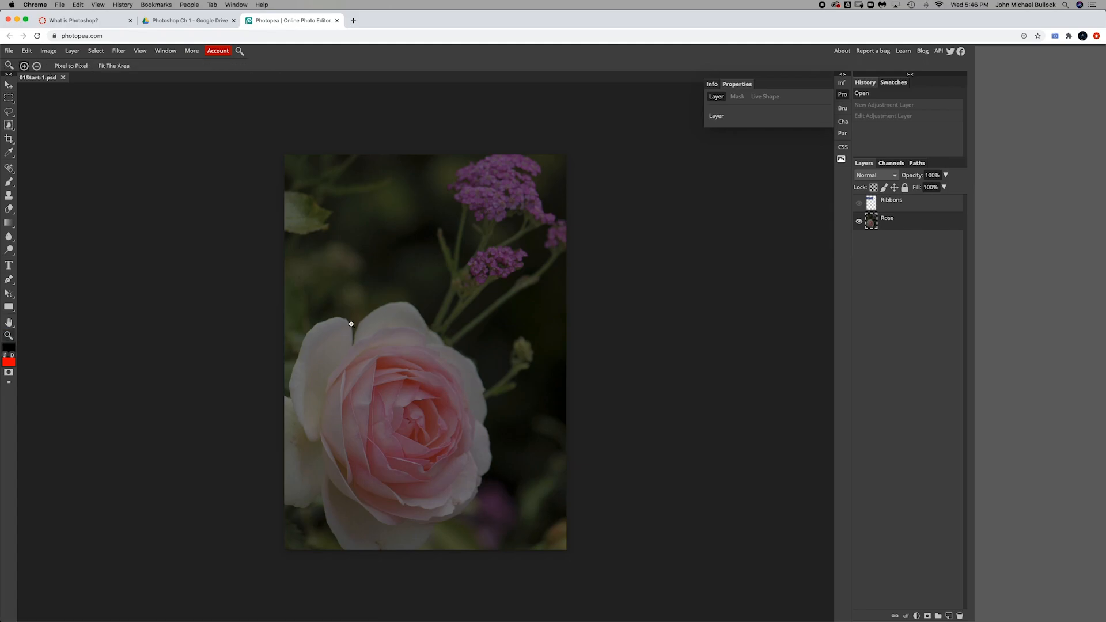
pyautogui.click(415, 314)
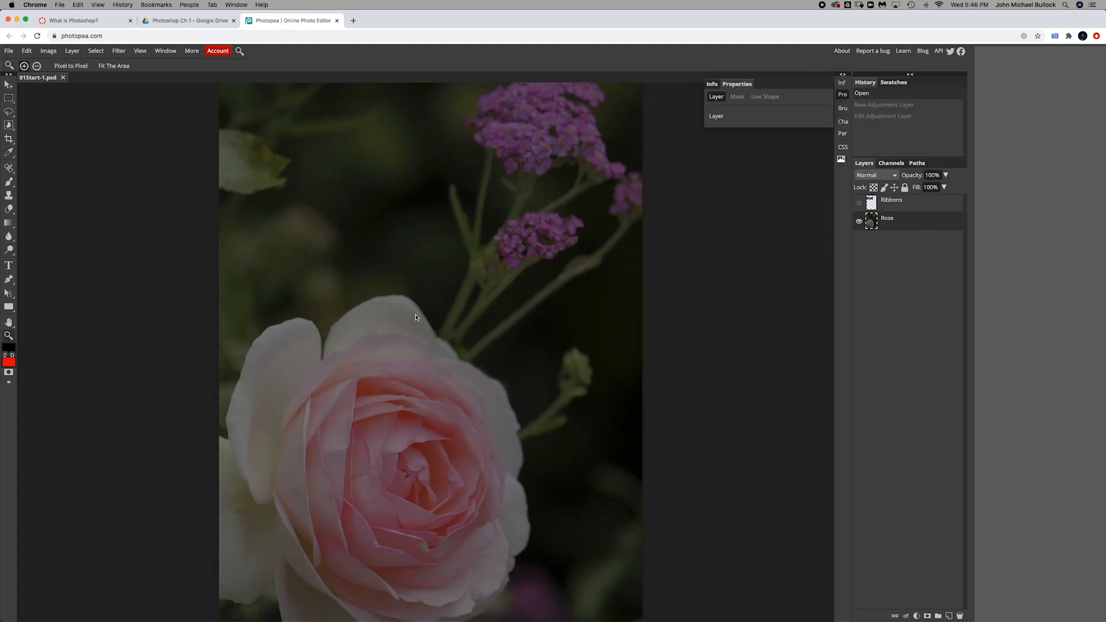
pyautogui.click(416, 316)
pyautogui.click(418, 316)
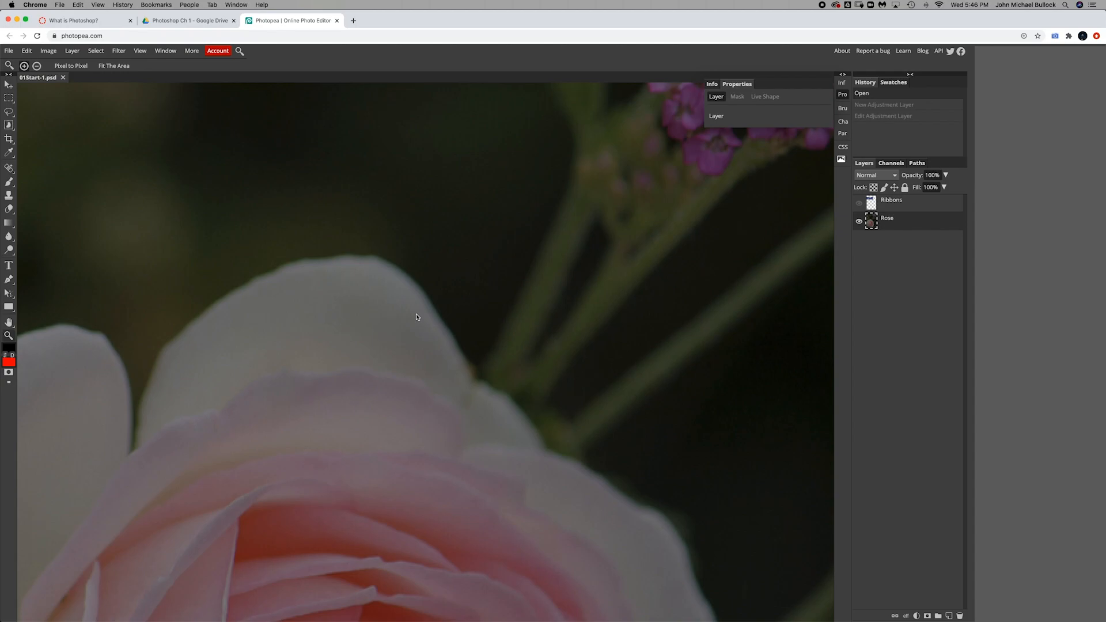
pyautogui.press('alt')
pyautogui.keyDown('alt'); pyautogui.click(340, 315); pyautogui.keyUp('alt')
pyautogui.keyDown('alt'); pyautogui.click(340, 316); pyautogui.keyUp('alt')
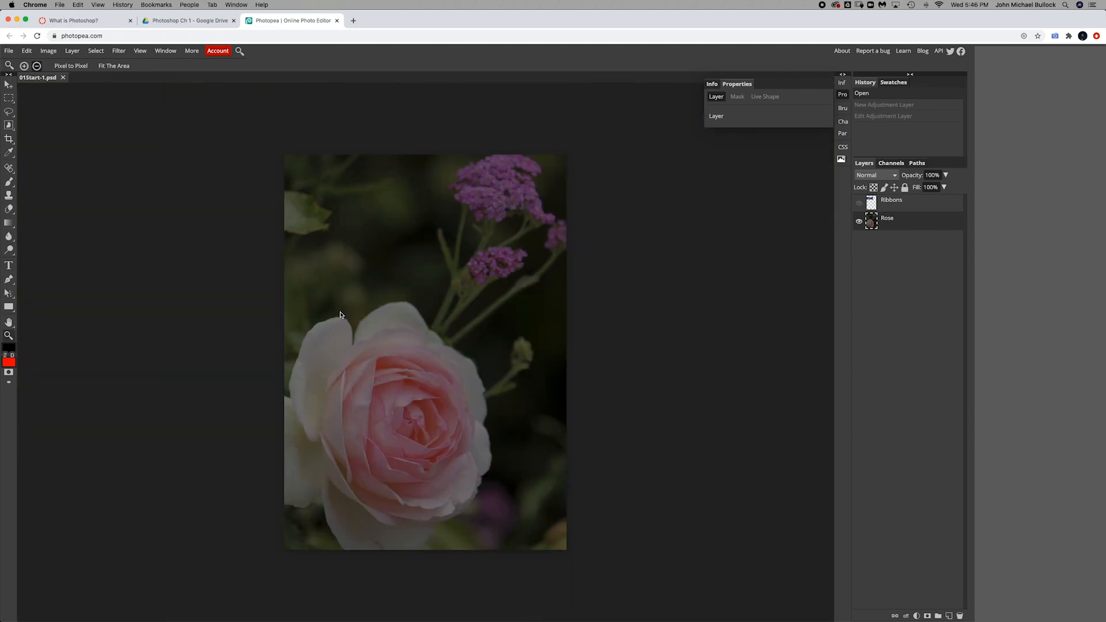
pyautogui.click(402, 324)
pyautogui.click(403, 324)
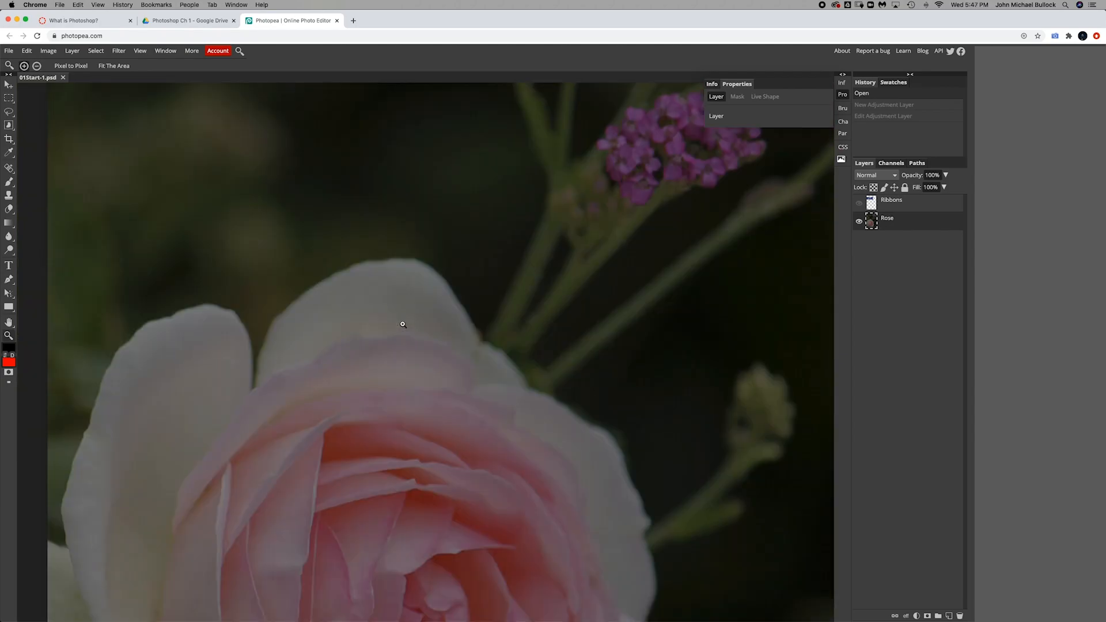
# Step: Zoom out to the whole image, zoom in on the rose once more, and zoom back out
pyautogui.keyDown('alt'); pyautogui.click(403, 324); pyautogui.keyUp('alt')
pyautogui.keyDown('alt'); pyautogui.click(403, 325); pyautogui.keyUp('alt')
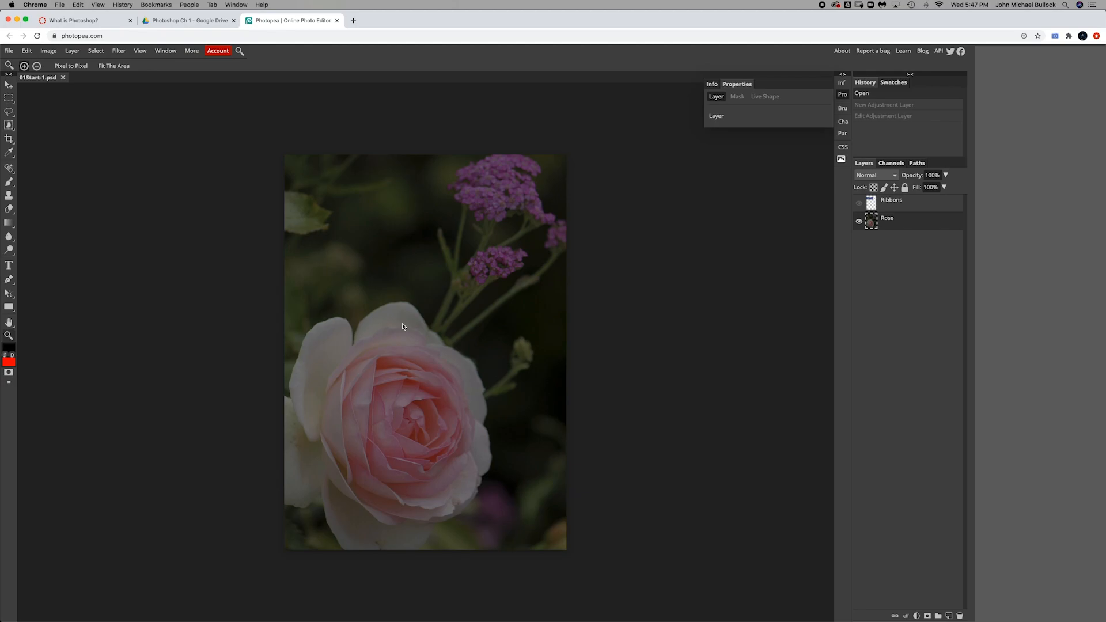
pyautogui.click(402, 326)
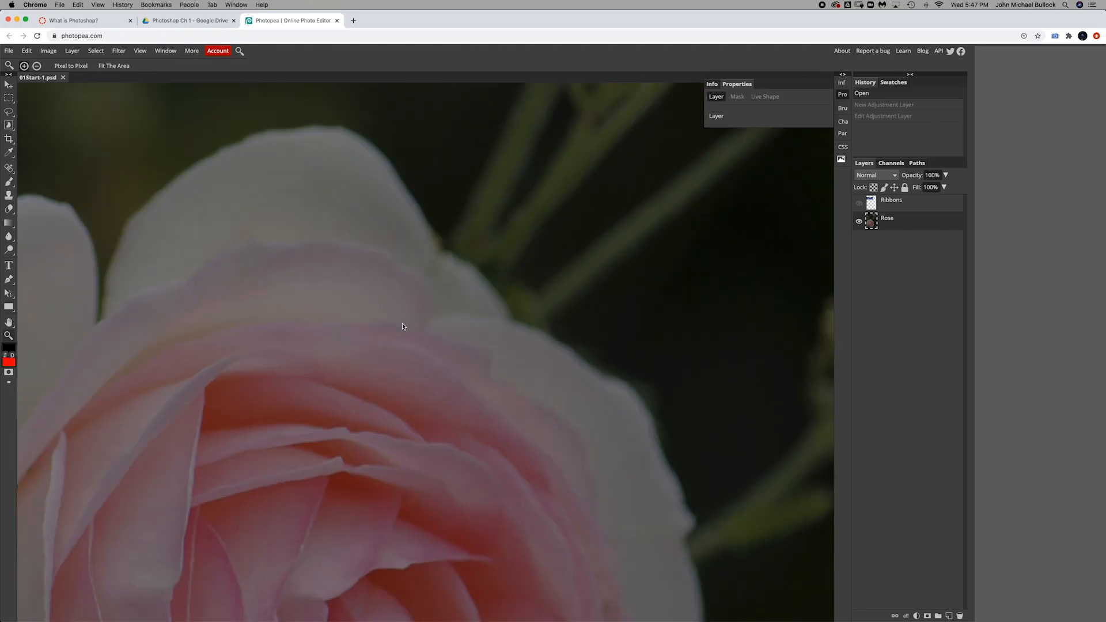
pyautogui.keyDown('alt'); pyautogui.click(403, 326); pyautogui.keyUp('alt')
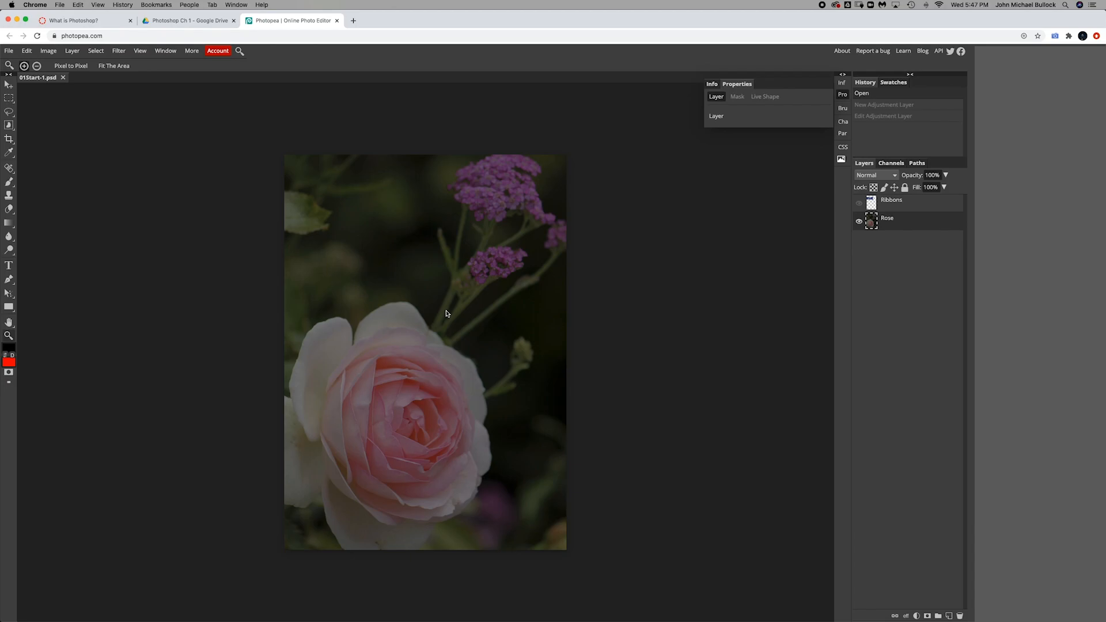
# Step: Add a Brightness/Contrast adjustment layer with Brightness 89 and Contrast 18
pyautogui.click(75, 52)
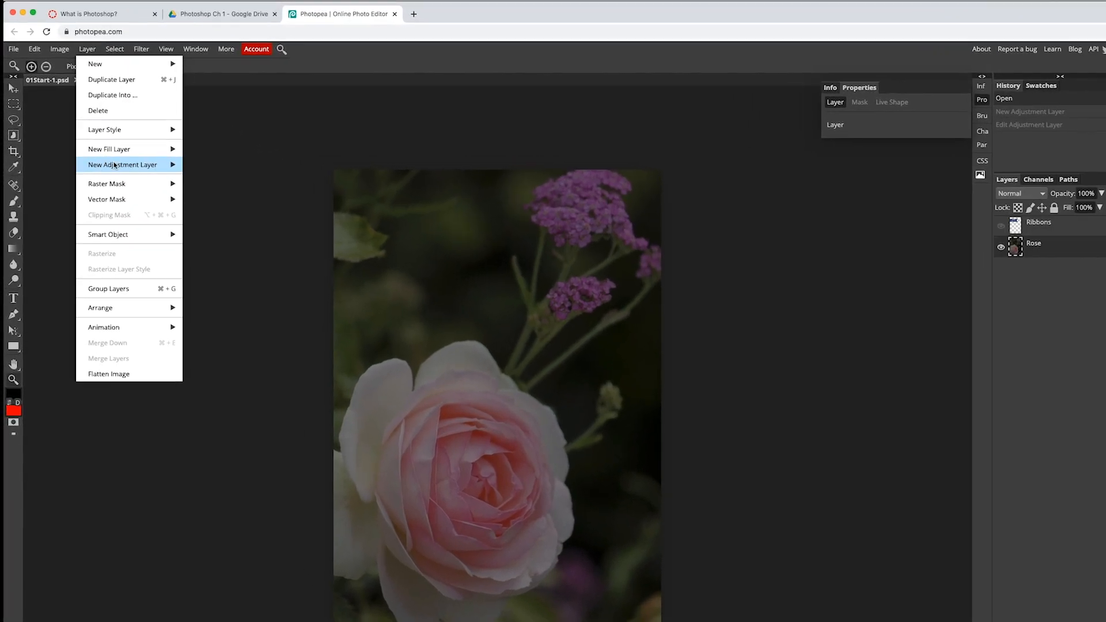
pyautogui.moveTo(114, 165)
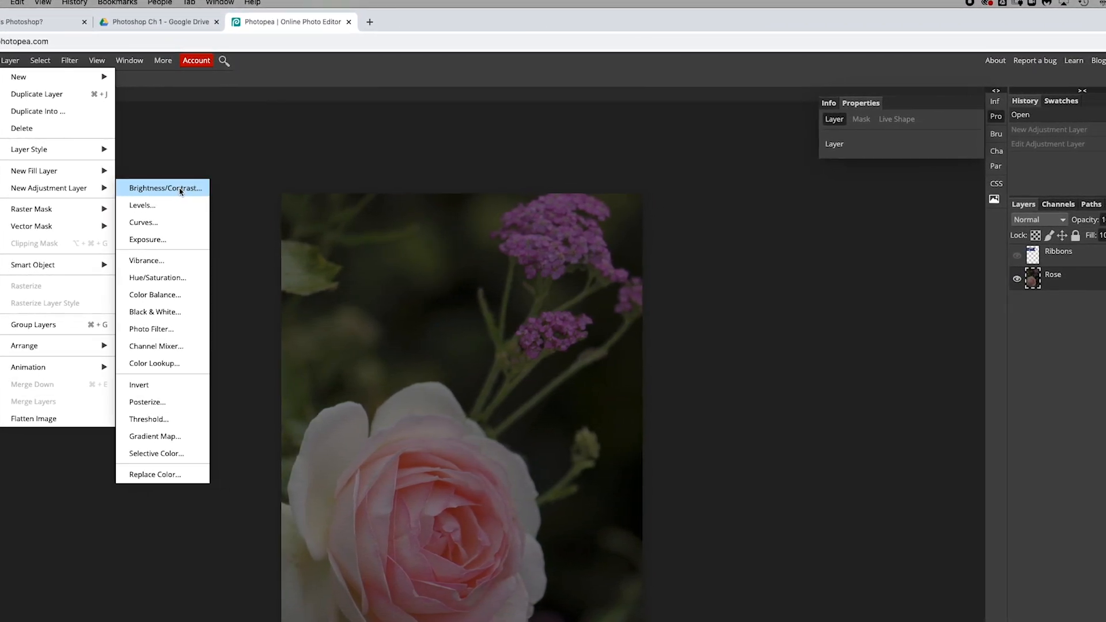
pyautogui.click(141, 186)
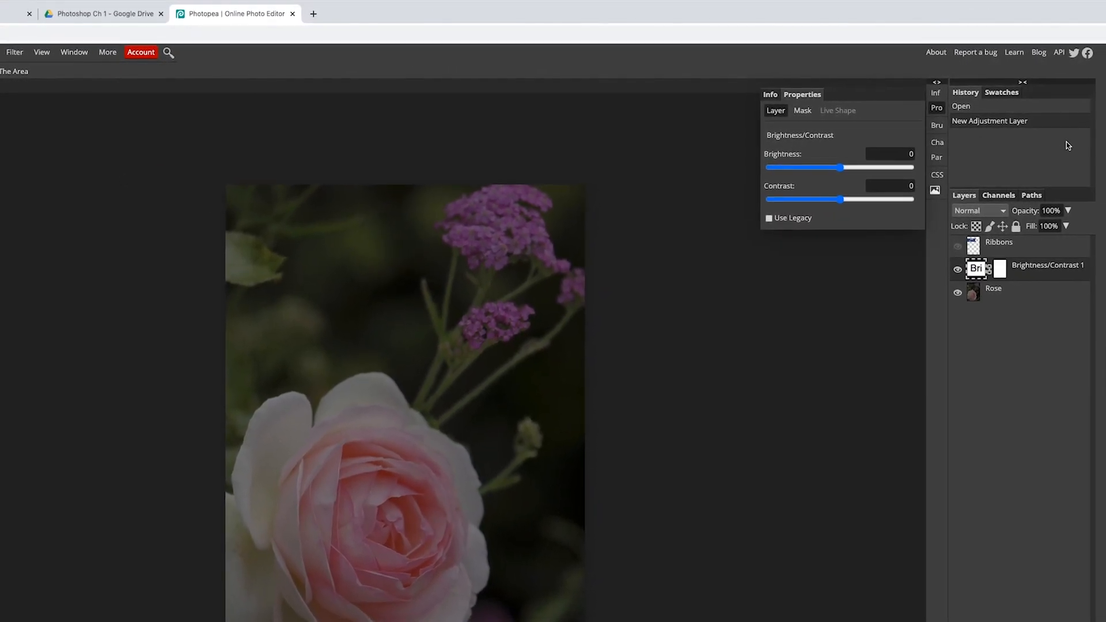
pyautogui.moveTo(907, 154); pyautogui.dragTo(924, 155)
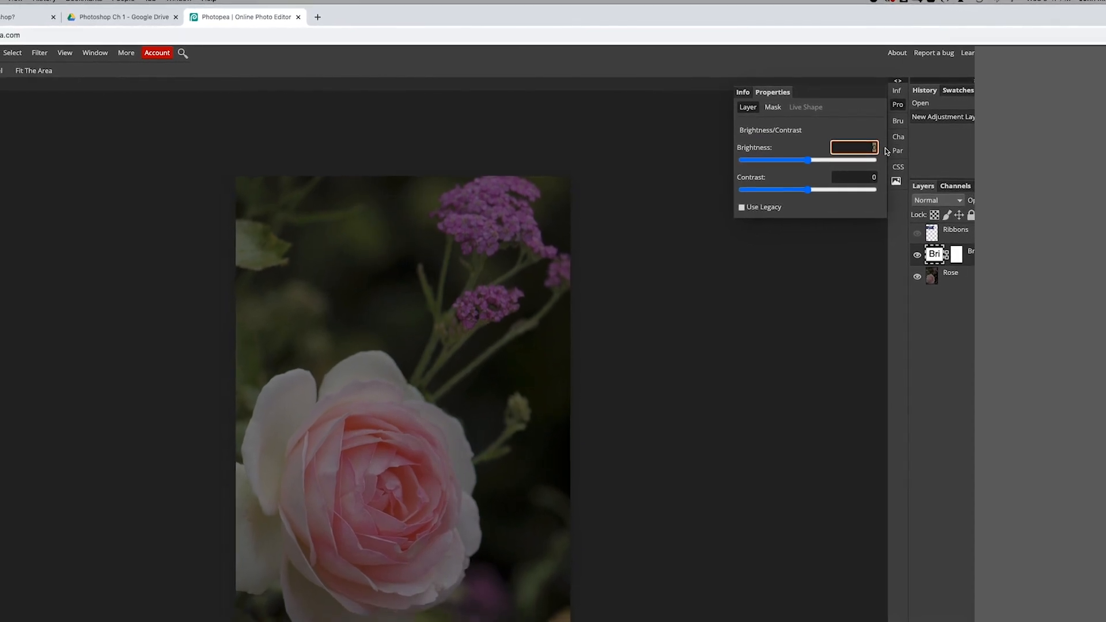
pyautogui.write('89')
pyautogui.click(883, 177)
pyautogui.write('18')
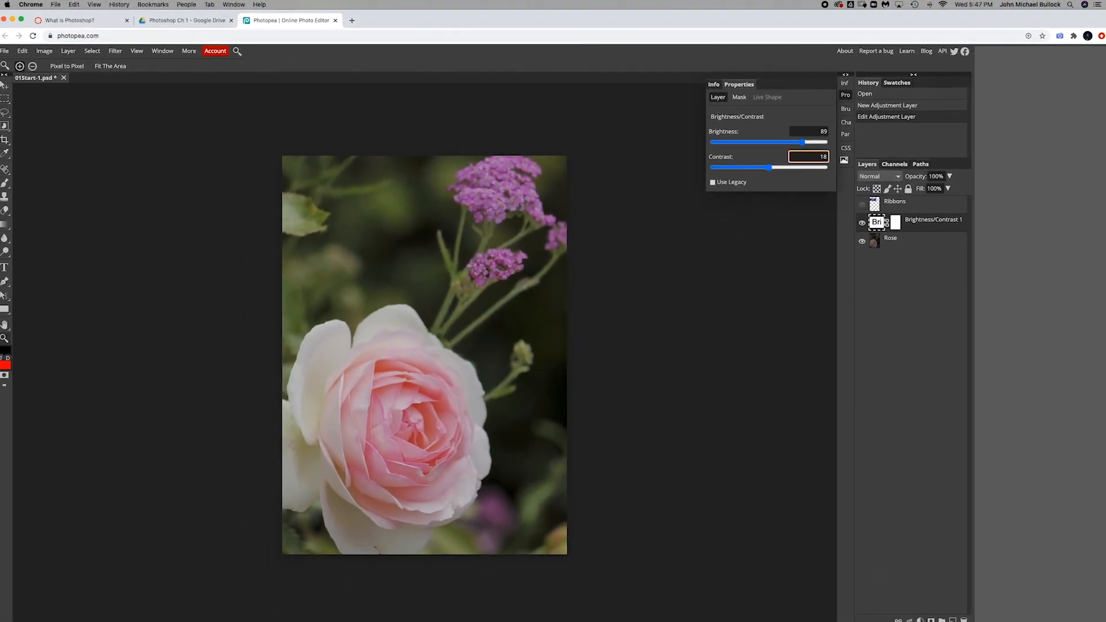
pyautogui.click(913, 222)
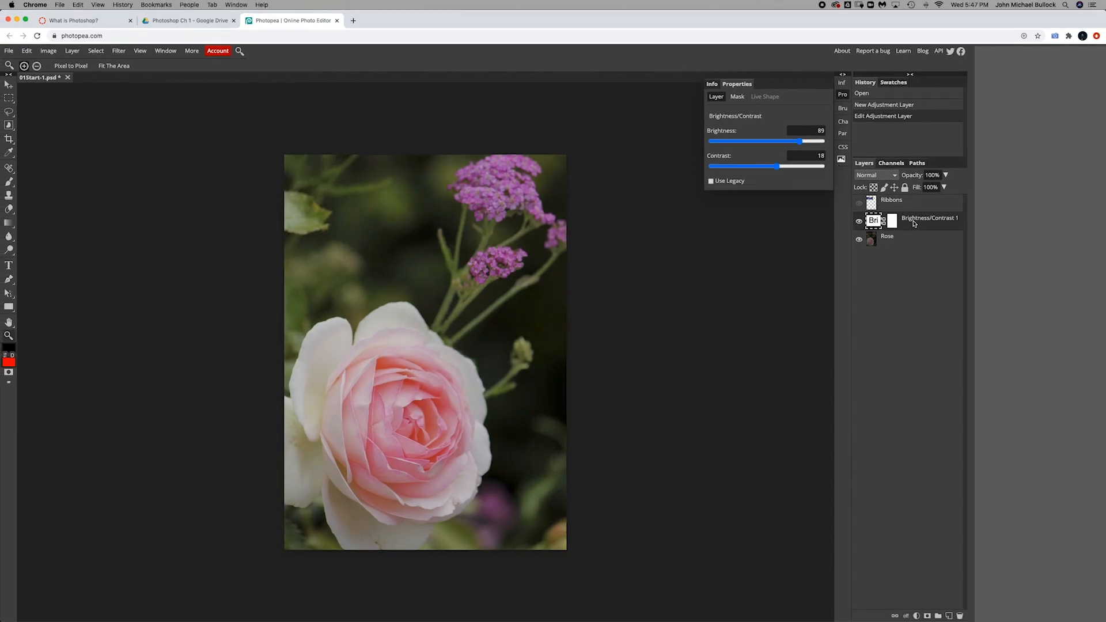
# Step: Show the Ribbons layer, try stacking it below the adjustment layer, and return it to the top
pyautogui.click(859, 203)
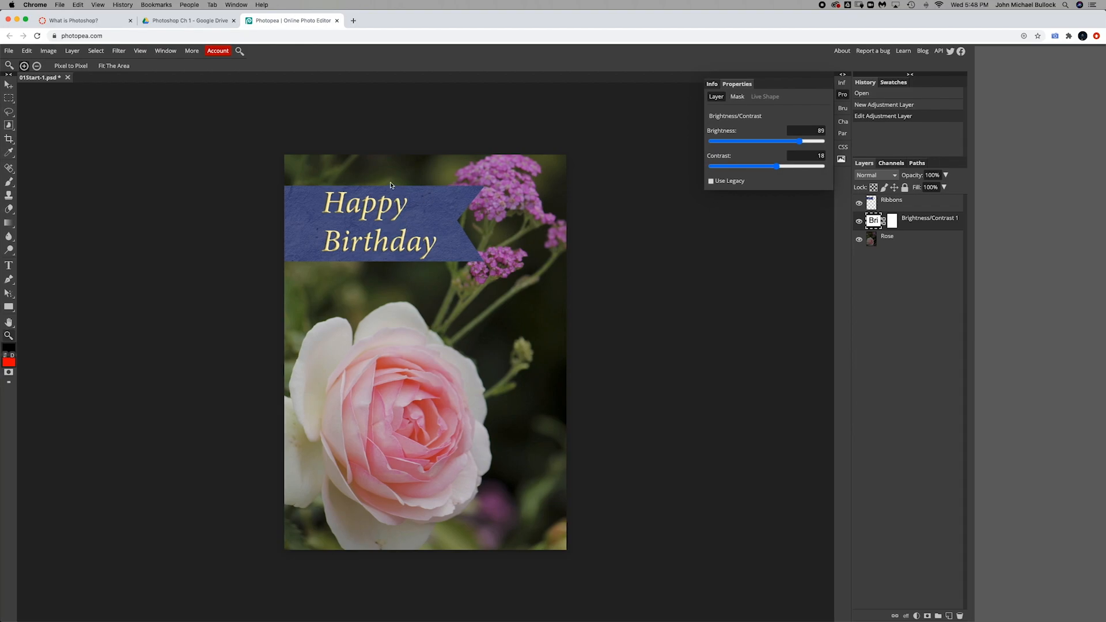
pyautogui.moveTo(886, 206); pyautogui.dragTo(888, 241)
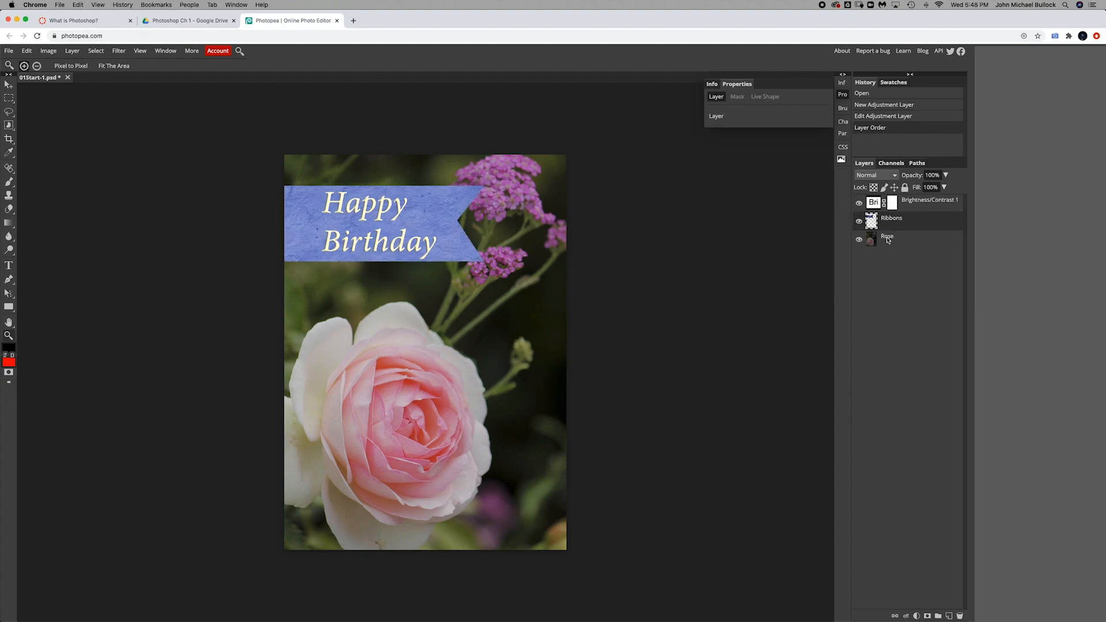
pyautogui.moveTo(909, 222); pyautogui.dragTo(909, 198)
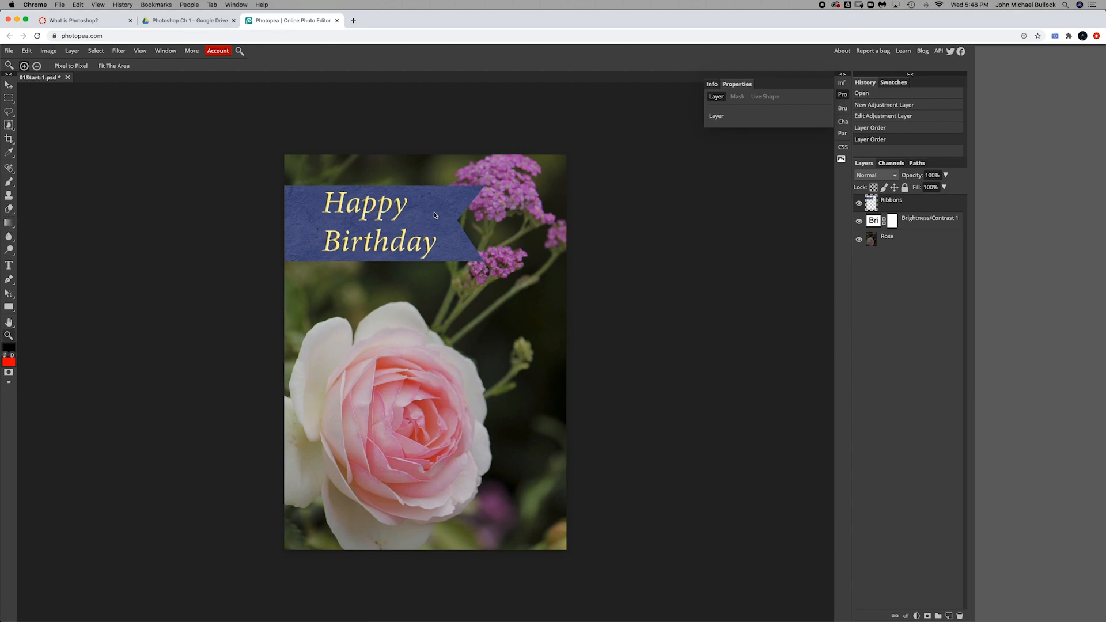
# Step: Sample the ribbon's blue as the foreground colour with the Eyedropper tool
pyautogui.click(9, 154)
pyautogui.click(9, 156)
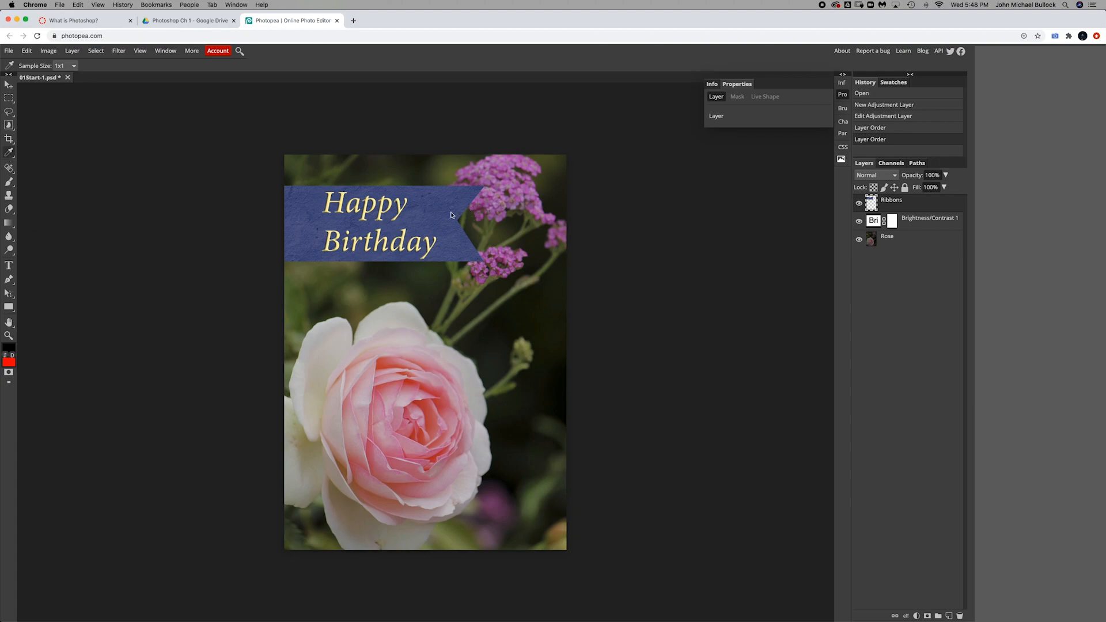
pyautogui.click(432, 216)
pyautogui.click(503, 202)
pyautogui.click(450, 334)
pyautogui.click(405, 346)
pyautogui.click(394, 371)
pyautogui.click(382, 259)
pyautogui.click(512, 183)
pyautogui.click(492, 202)
pyautogui.click(522, 230)
pyautogui.click(506, 230)
pyautogui.click(420, 216)
# Step: Create a new empty layer and name it Ribbon 2
pyautogui.click(7, 127)
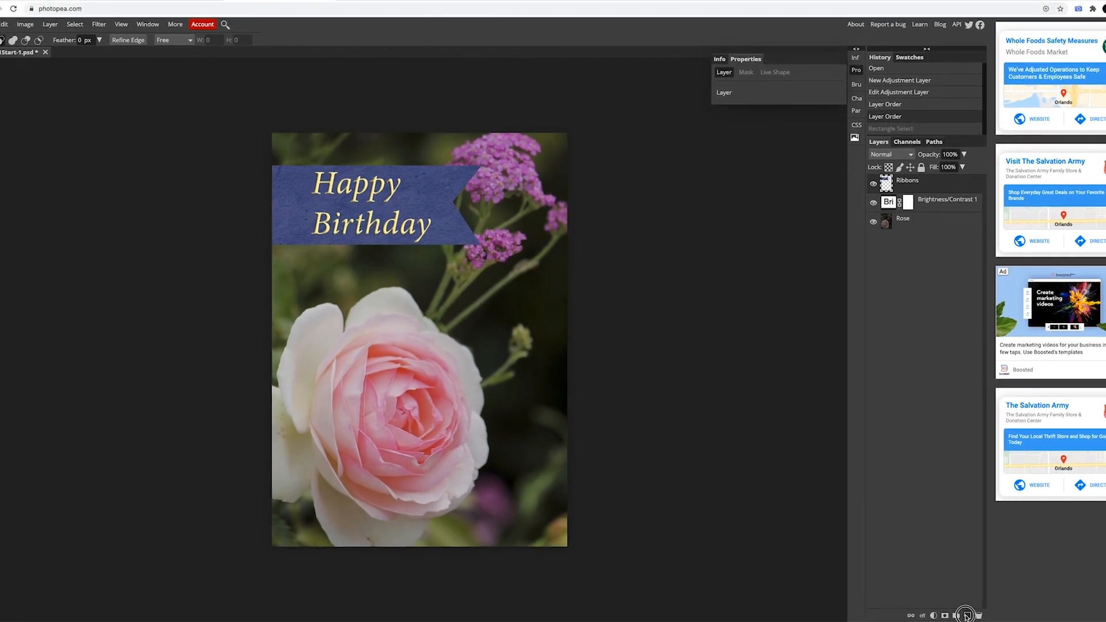
pyautogui.click(984, 615)
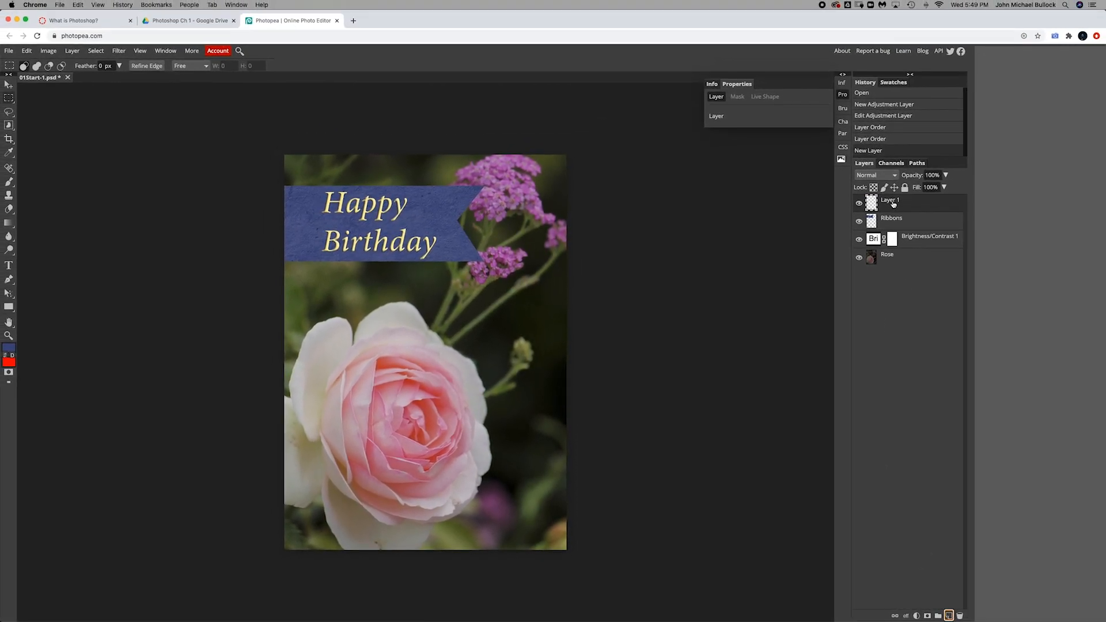
pyautogui.doubleClick(891, 201)
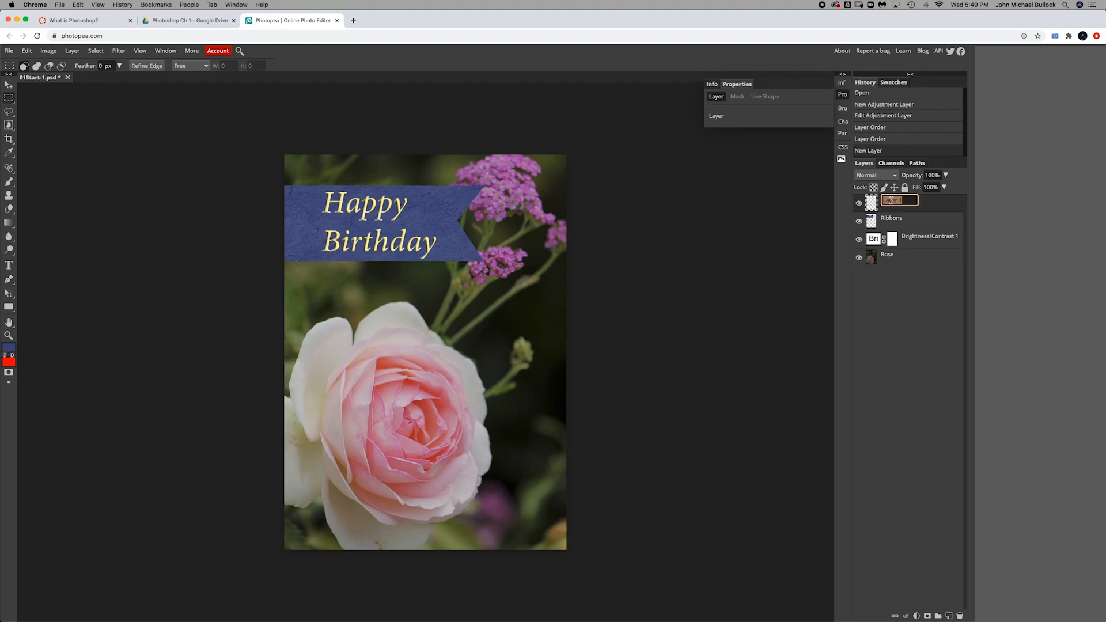
pyautogui.write('Ribbon 2')
pyautogui.press('Return')
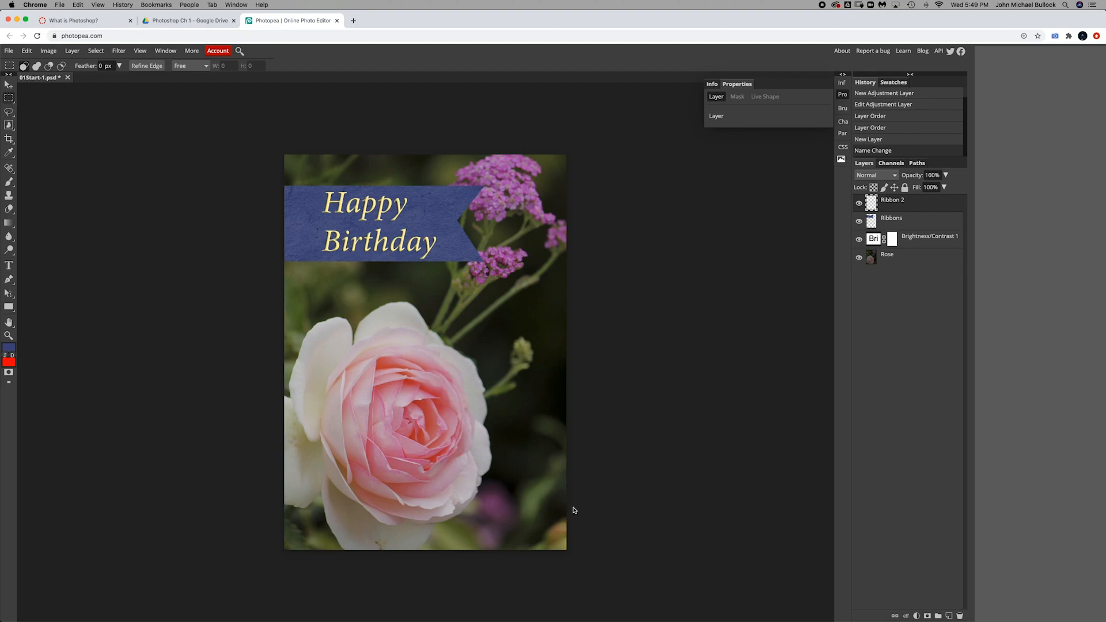
# Step: Select a rectangle across the card's lower right, paint it blue with an enlarged brush, and deselect
pyautogui.moveTo(568, 507); pyautogui.dragTo(373, 451)
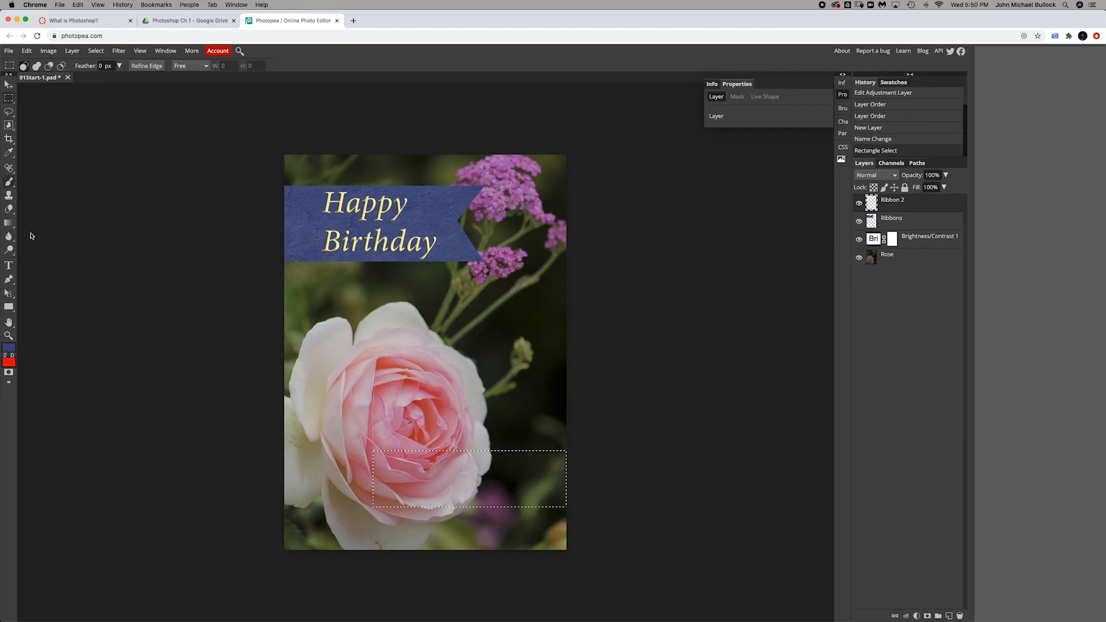
pyautogui.press('b')
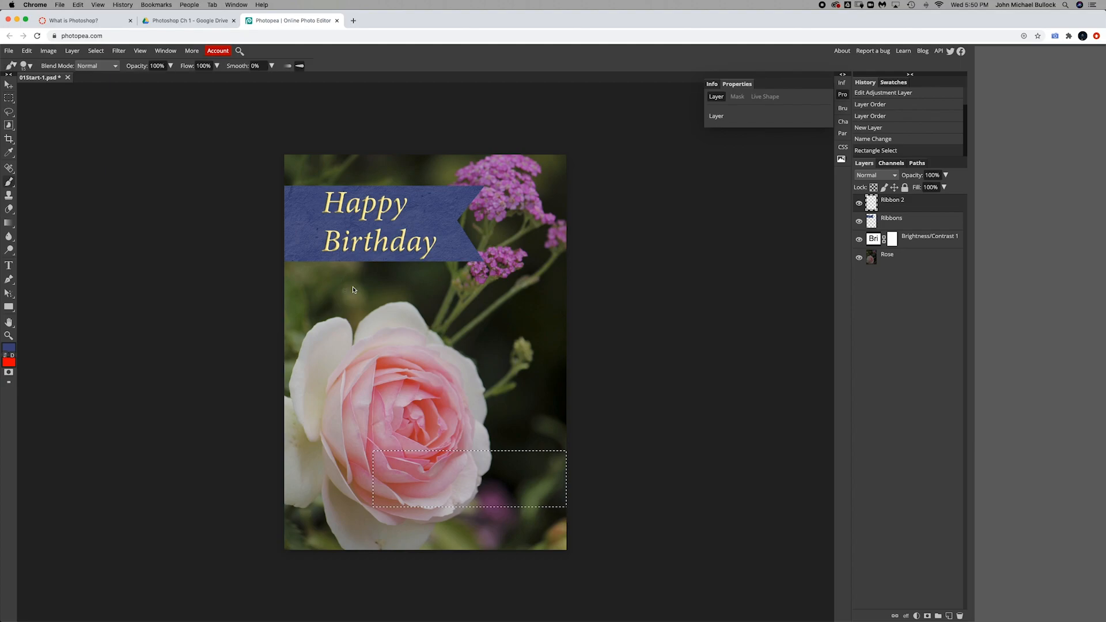
pyautogui.click(30, 66)
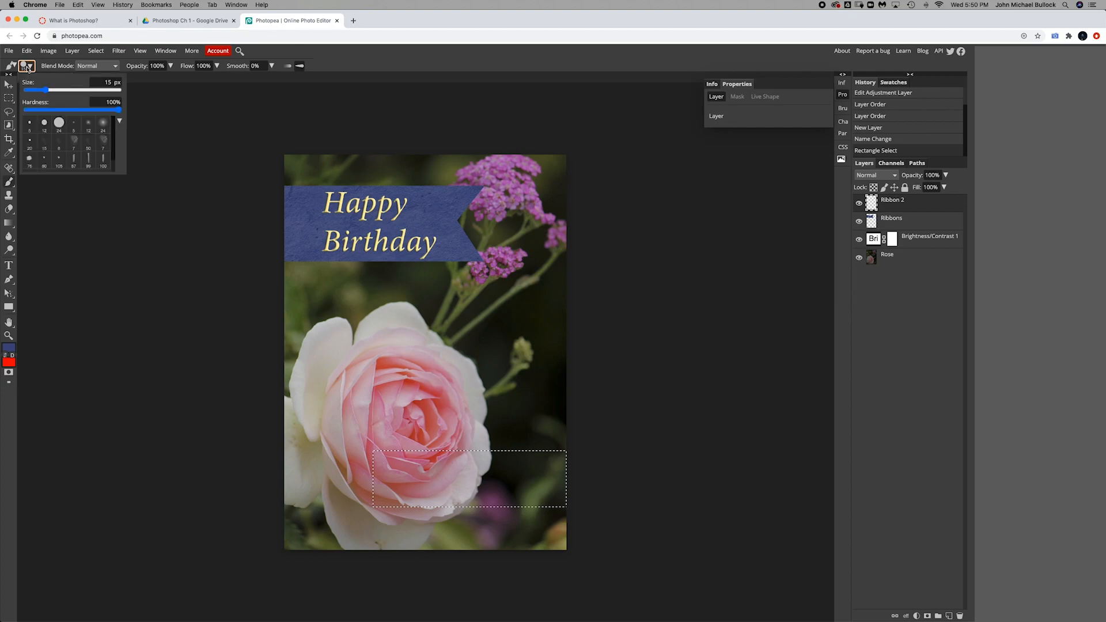
pyautogui.moveTo(48, 92); pyautogui.dragTo(81, 90)
pyautogui.moveTo(388, 470)
pyautogui.mouseDown()
pyautogui.moveTo(377, 524)
pyautogui.moveTo(404, 471)
pyautogui.moveTo(554, 463)
pyautogui.moveTo(588, 480)
pyautogui.moveTo(498, 495)
pyautogui.moveTo(343, 491)
pyautogui.mouseUp()
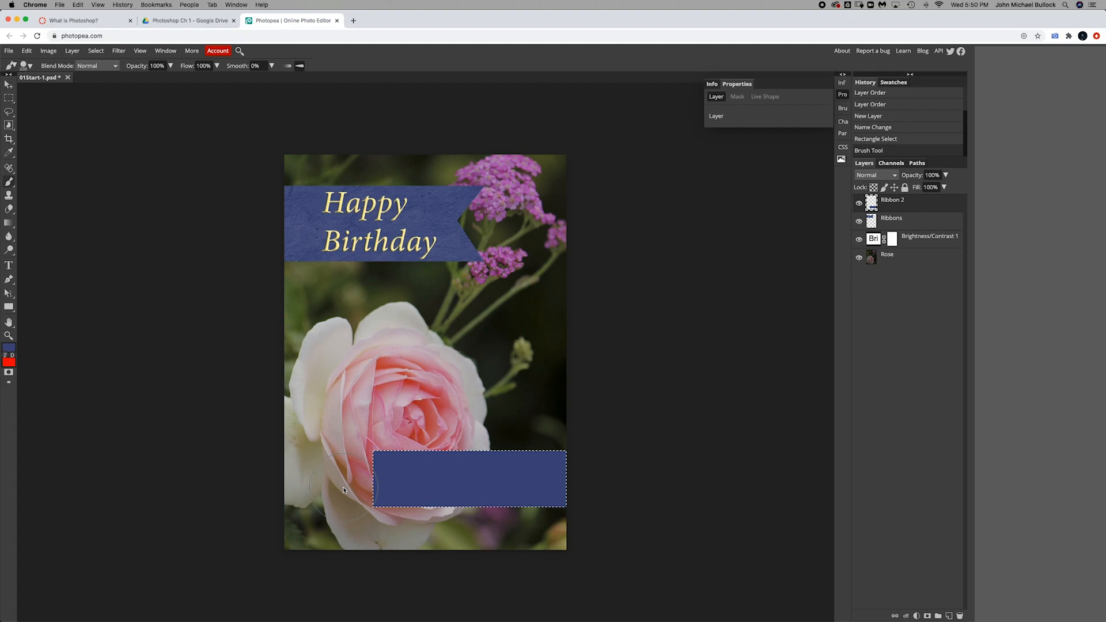
pyautogui.click(99, 52)
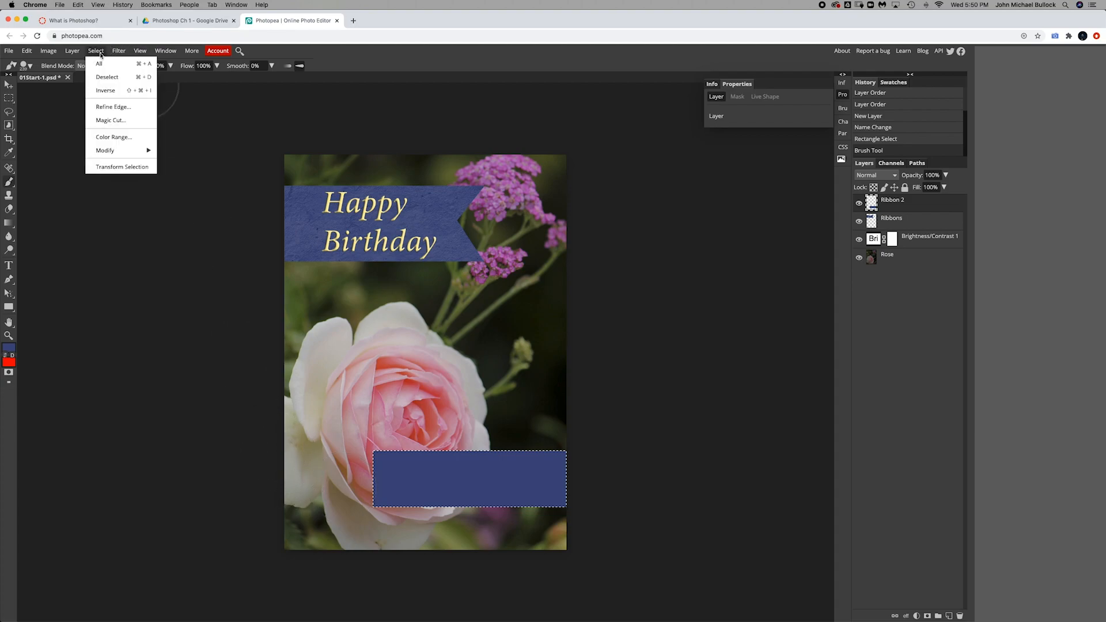
pyautogui.click(121, 80)
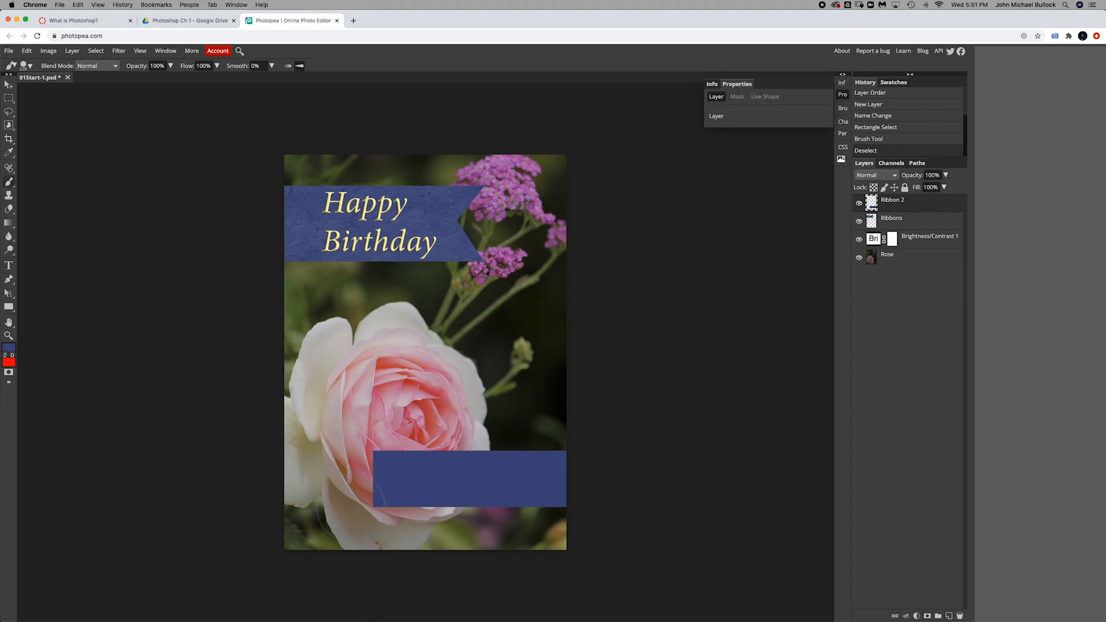
# Step: Cut a triangular notch into the new ribbon's left end with the Polygonal Lasso, then deselect
pyautogui.click(10, 117)
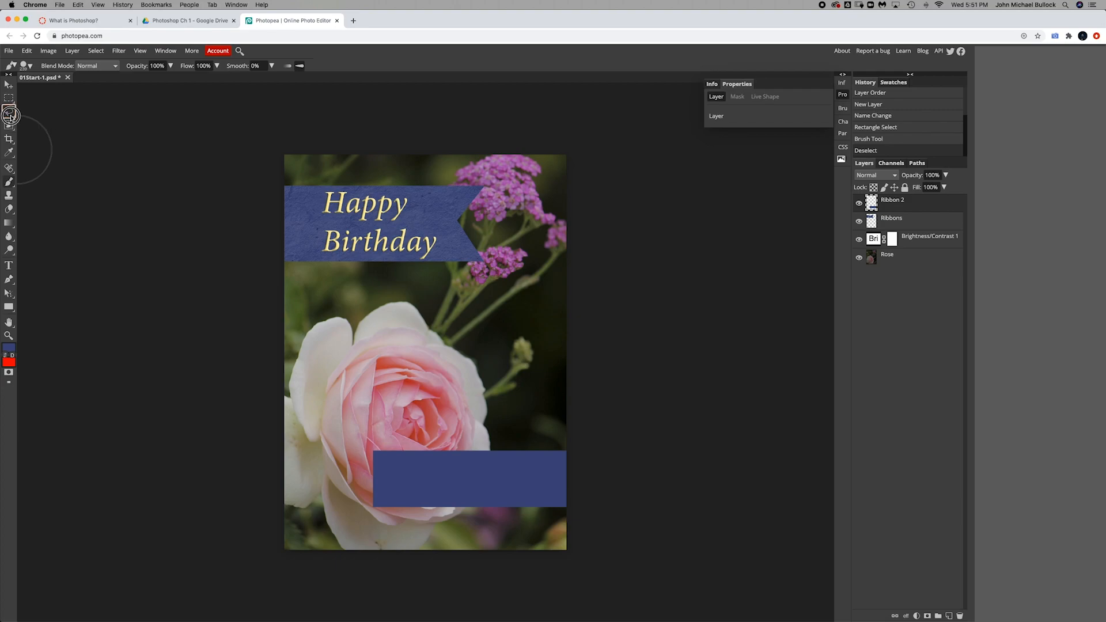
pyautogui.click(10, 117)
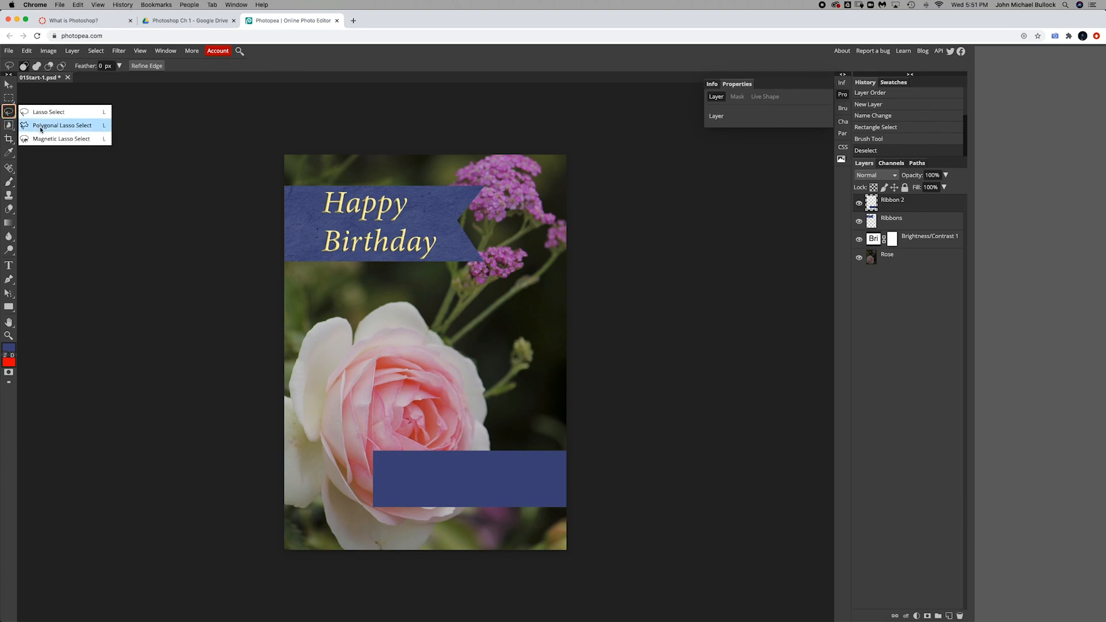
pyautogui.click(72, 130)
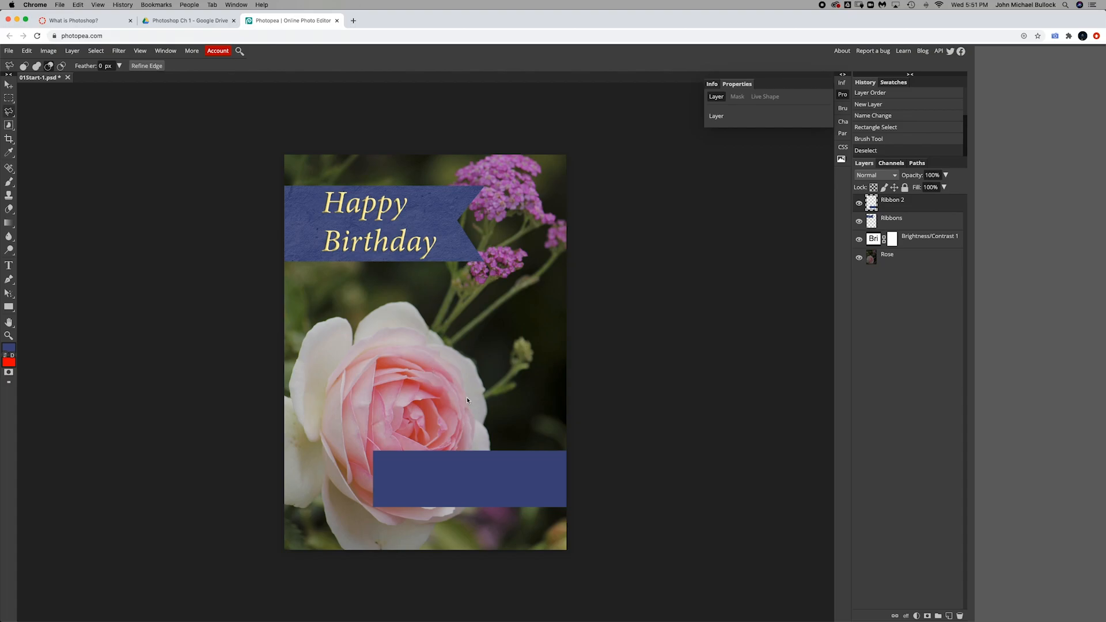
pyautogui.press('super+plus')
pyautogui.press('super+plus')
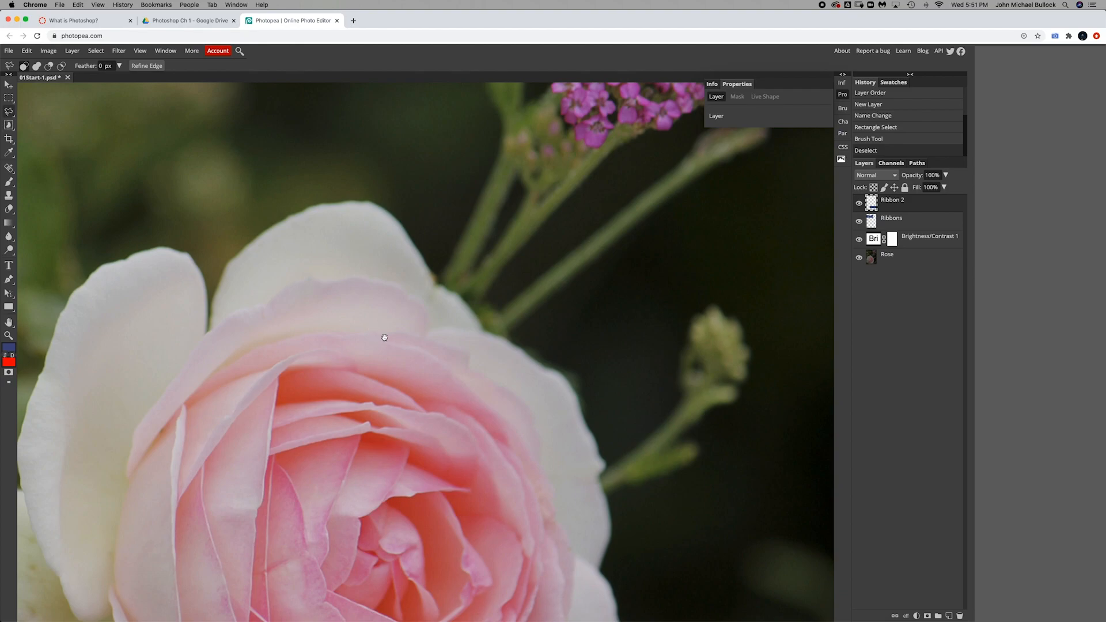
pyautogui.moveTo(388, 447); pyautogui.dragTo(408, 175)
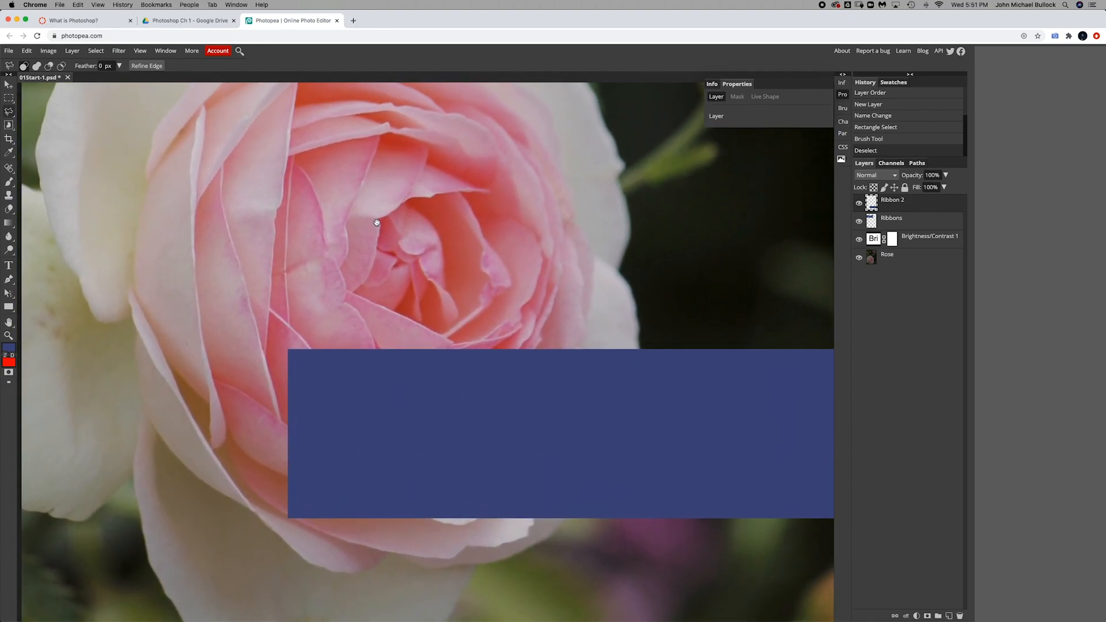
pyautogui.moveTo(454, 282); pyautogui.dragTo(423, 237)
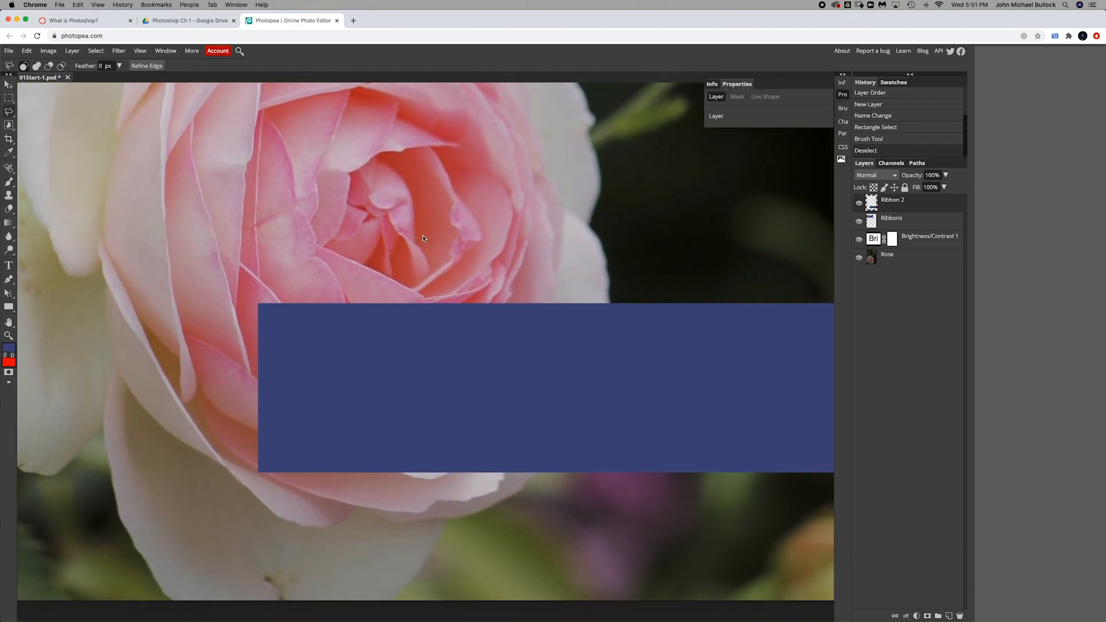
pyautogui.click(258, 304)
pyautogui.click(381, 391)
pyautogui.click(253, 301)
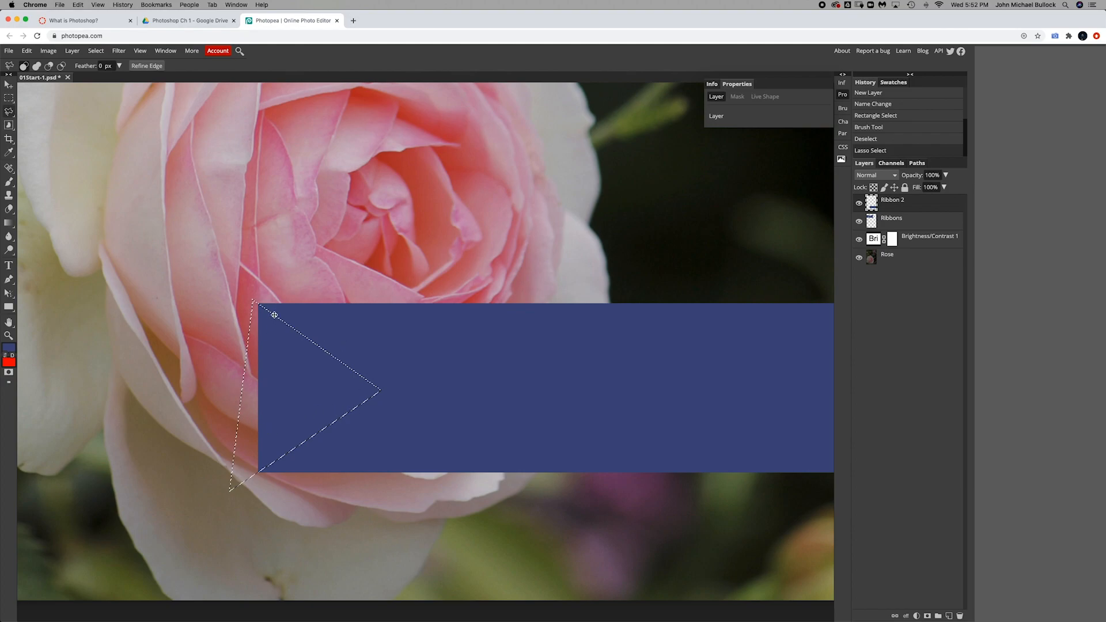
pyautogui.press('Delete')
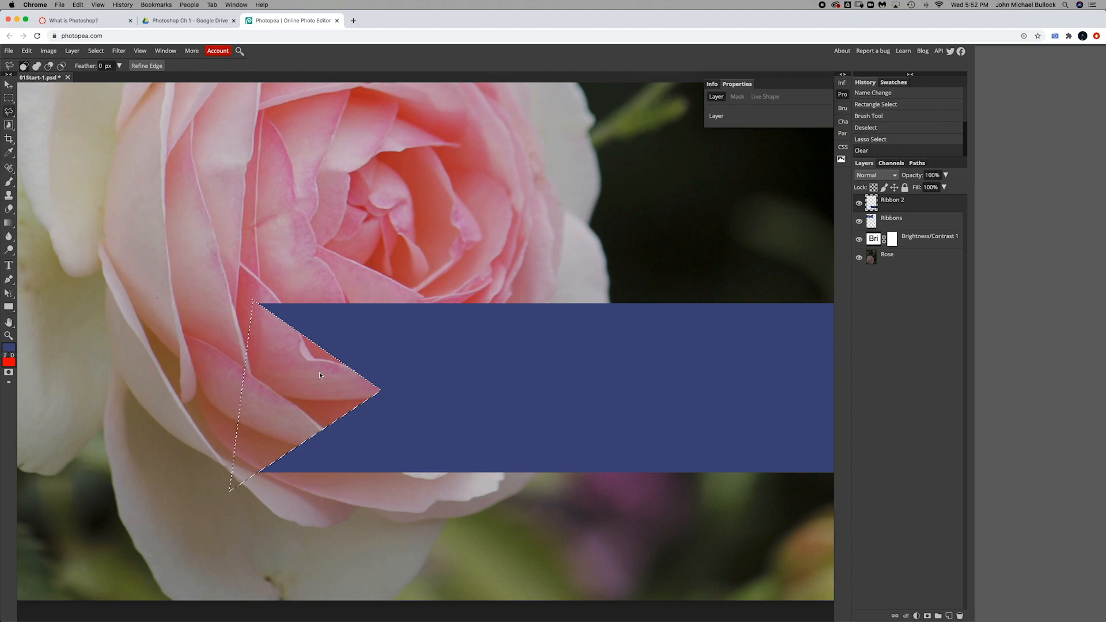
pyautogui.click(95, 51)
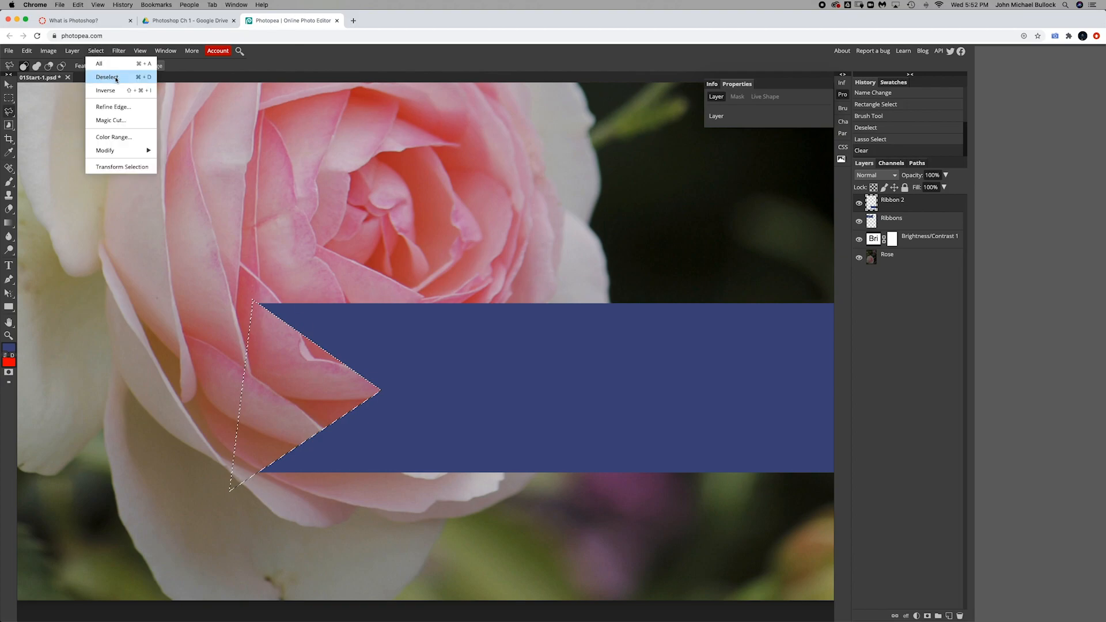
pyautogui.click(120, 77)
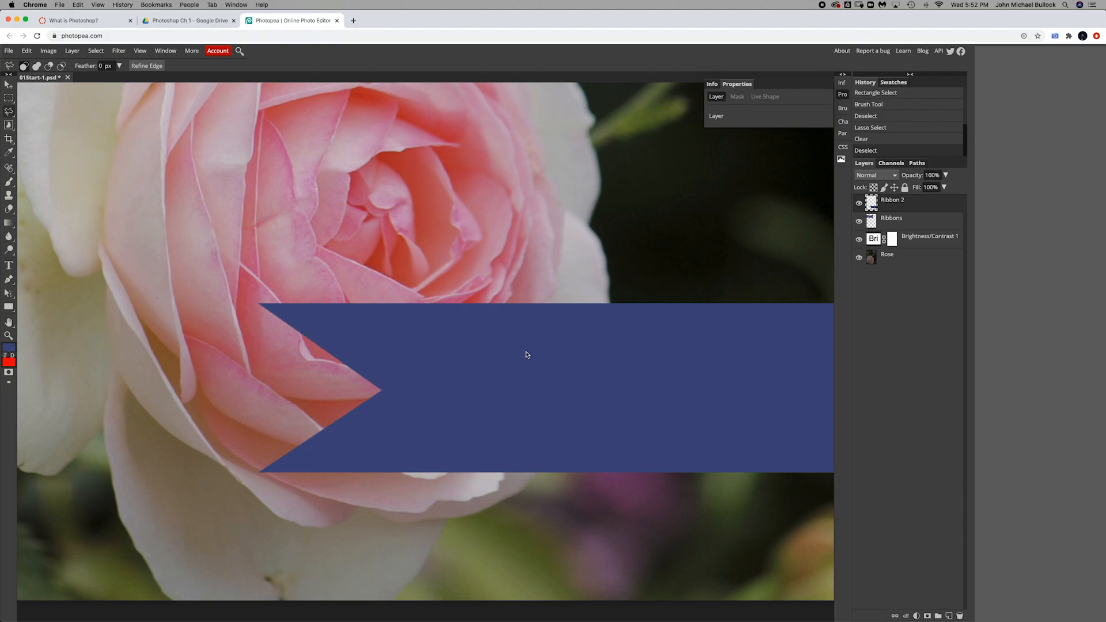
# Step: Fit the canvas in view, draw a text box on the lower ribbon with the Type tool, and enter the teacher's name
pyautogui.press('super+0')
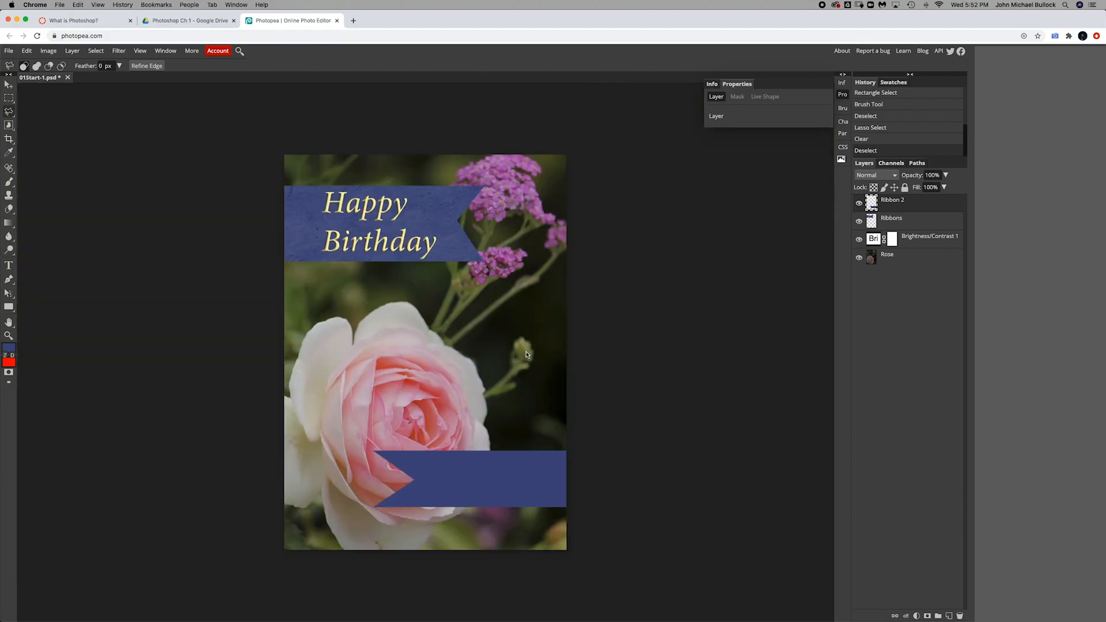
pyautogui.click(10, 267)
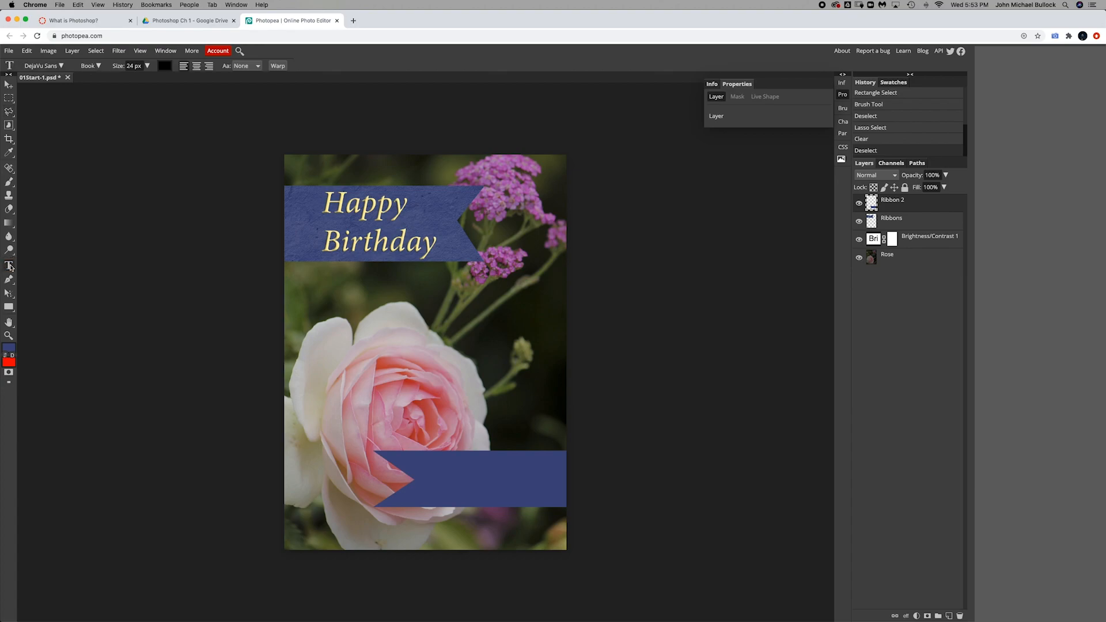
pyautogui.moveTo(417, 459); pyautogui.dragTo(544, 501)
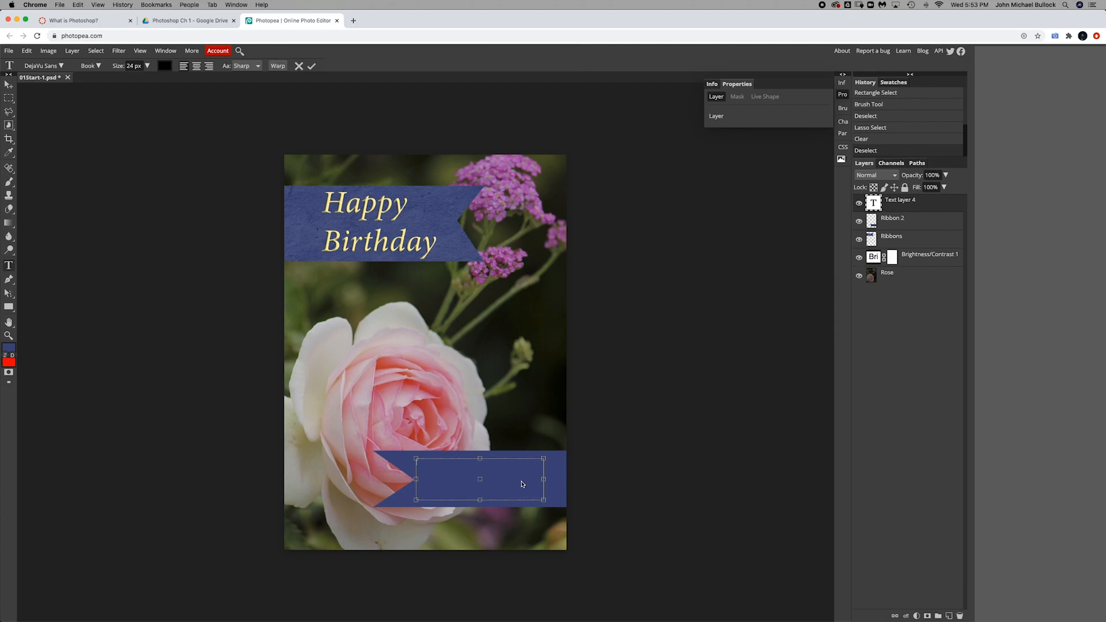
pyautogui.write('Mr. Bullock')
# Step: Select all the text, set its size to 81 px, and reposition the text box on the lower ribbon
pyautogui.press('super+a')
pyautogui.click(147, 66)
pyautogui.moveTo(133, 81); pyautogui.dragTo(144, 80)
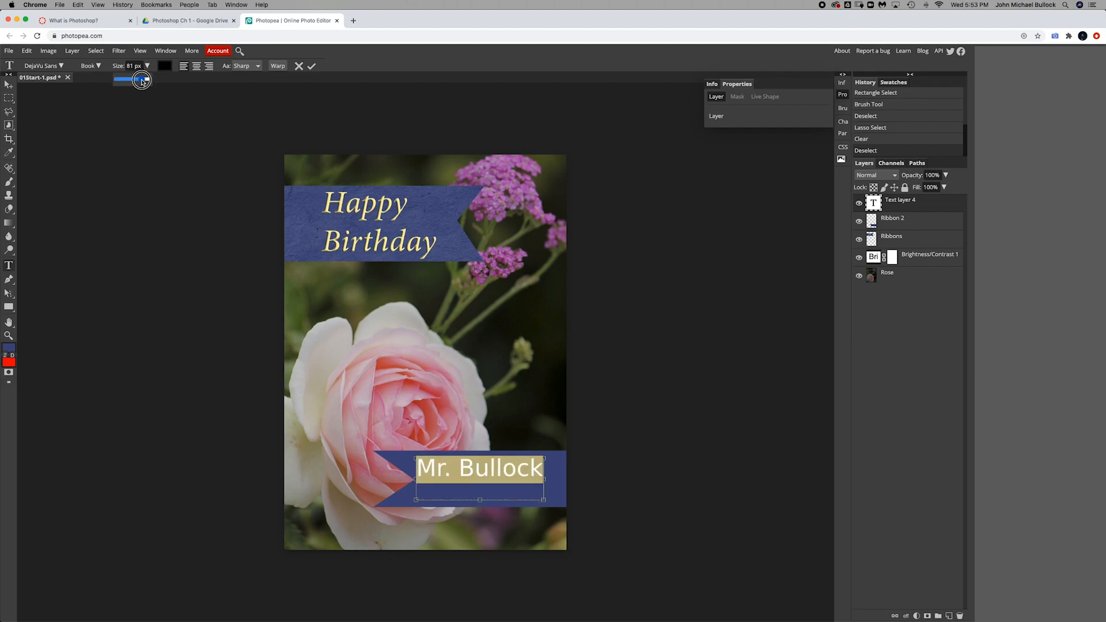
pyautogui.moveTo(476, 371); pyautogui.dragTo(484, 379)
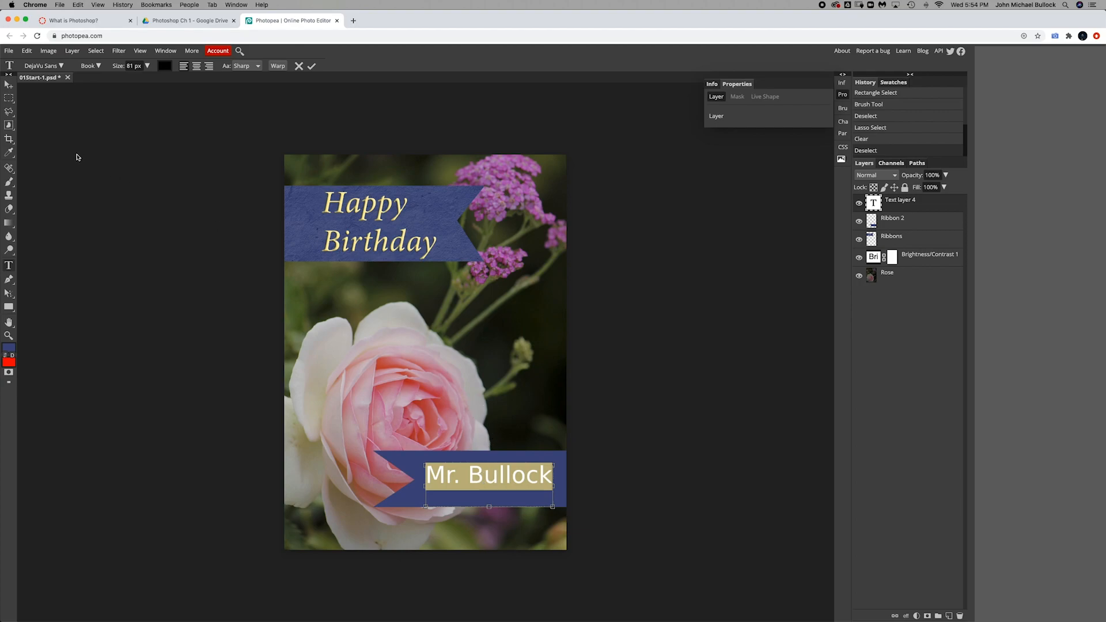
pyautogui.moveTo(455, 391); pyautogui.dragTo(453, 397)
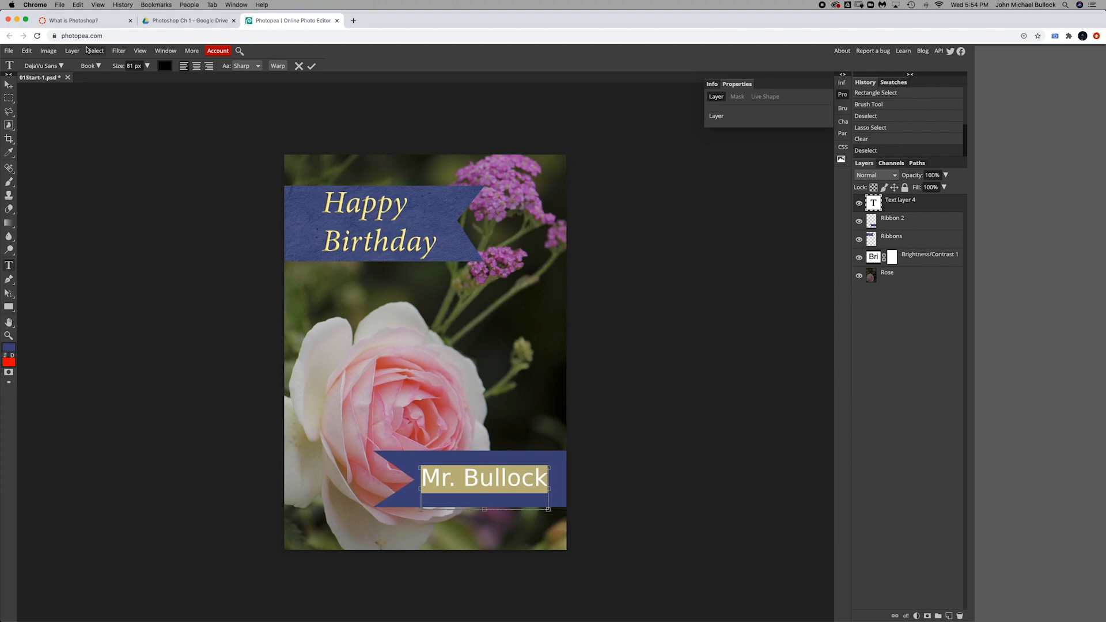
# Step: Change the font to Desyrel, widen the text box to fit the name, and commit the text
pyautogui.click(64, 65)
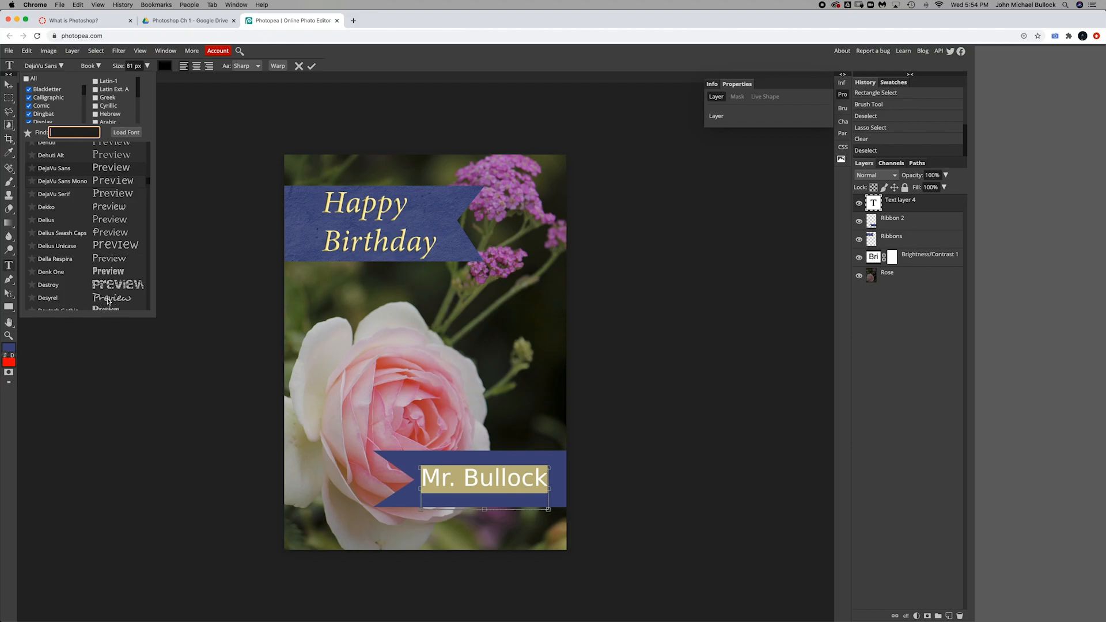
pyautogui.click(104, 264)
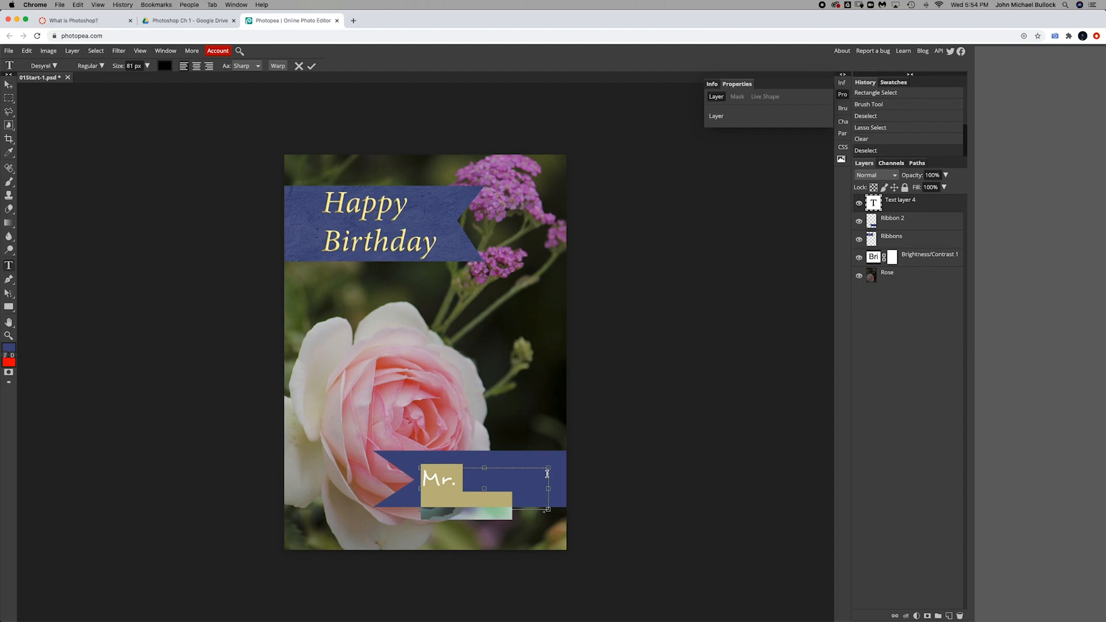
pyautogui.moveTo(549, 487); pyautogui.dragTo(562, 490)
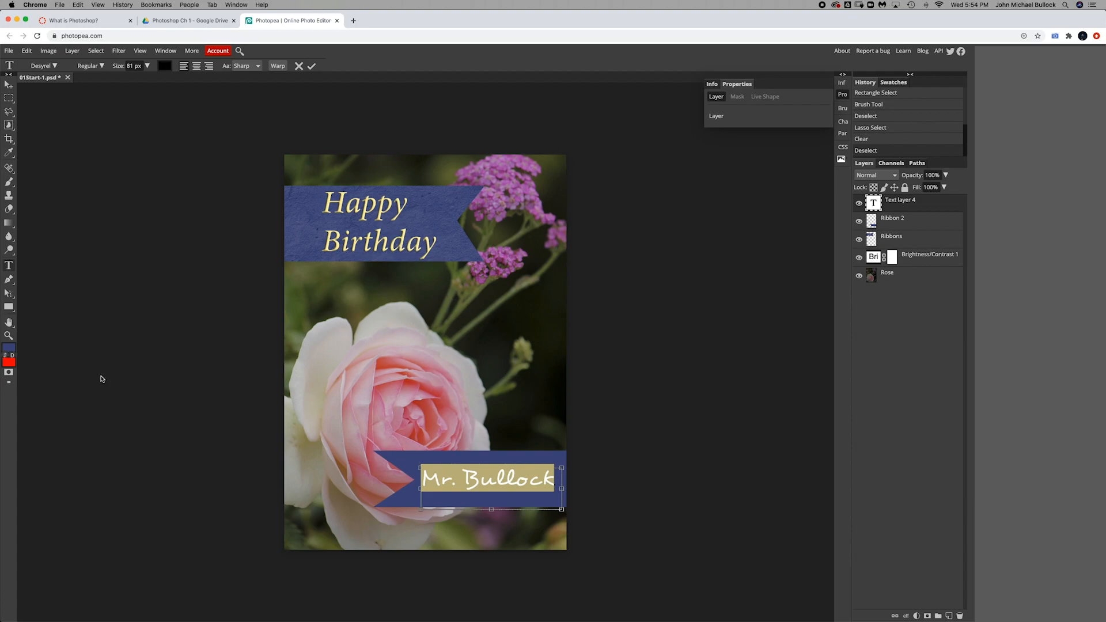
pyautogui.click(10, 347)
pyautogui.click(311, 67)
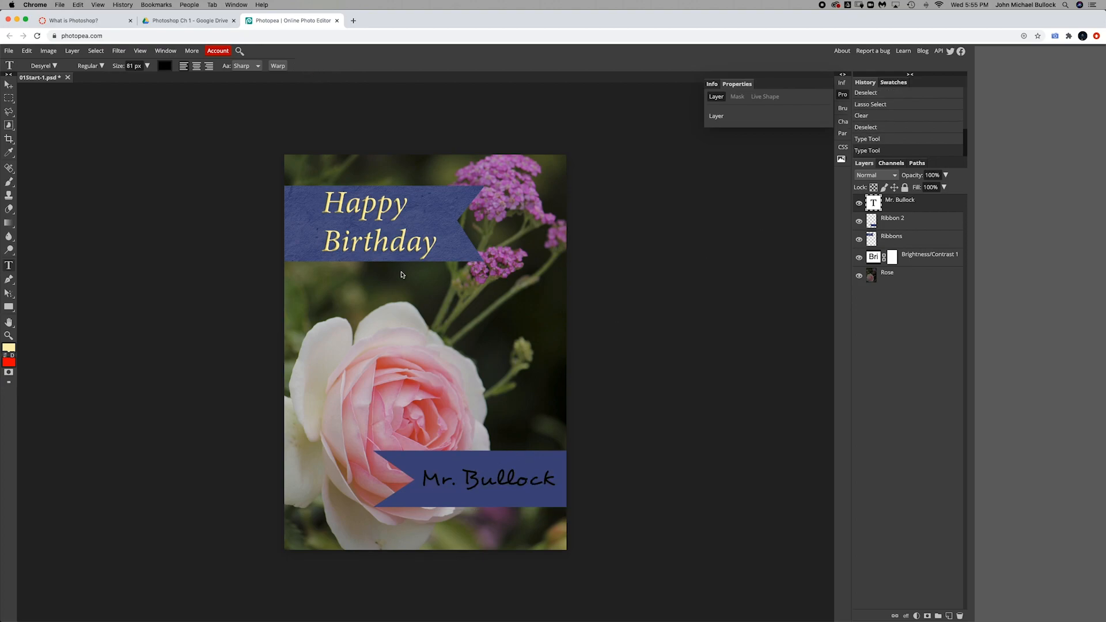
# Step: Set the name's text colour to the pale yellow sampled from the Happy Birthday lettering (faed93)
pyautogui.click(165, 67)
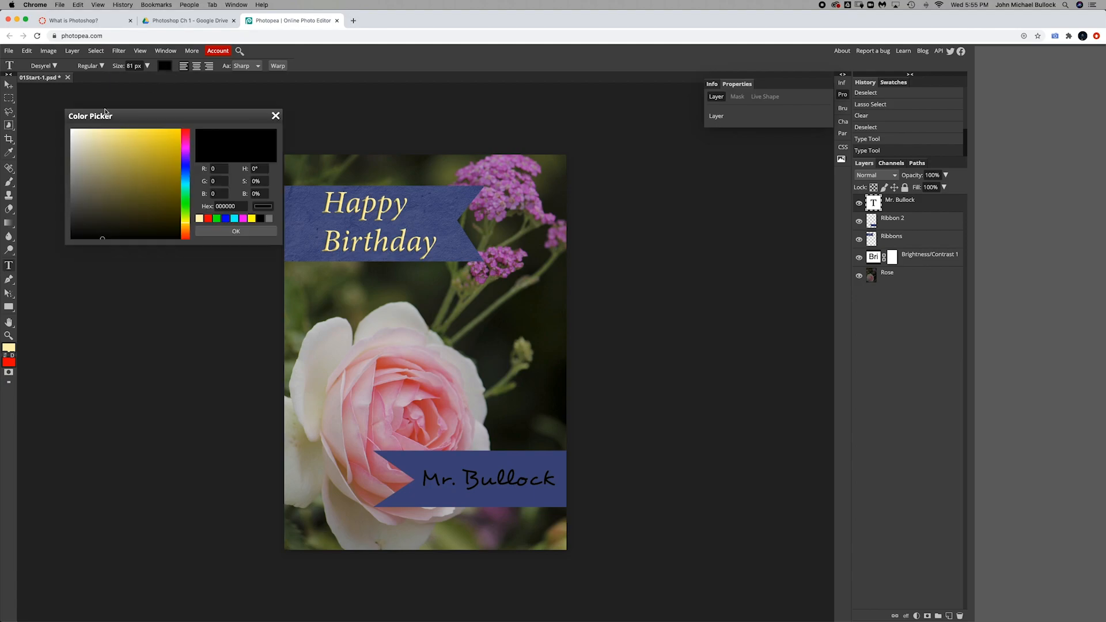
pyautogui.moveTo(128, 119); pyautogui.dragTo(119, 122)
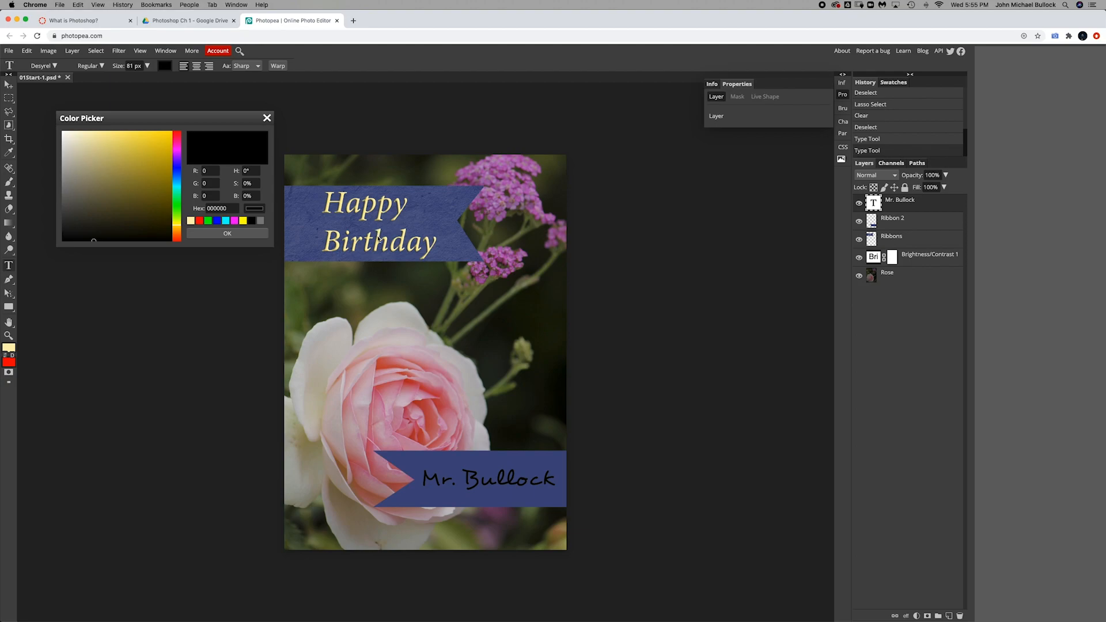
pyautogui.click(342, 206)
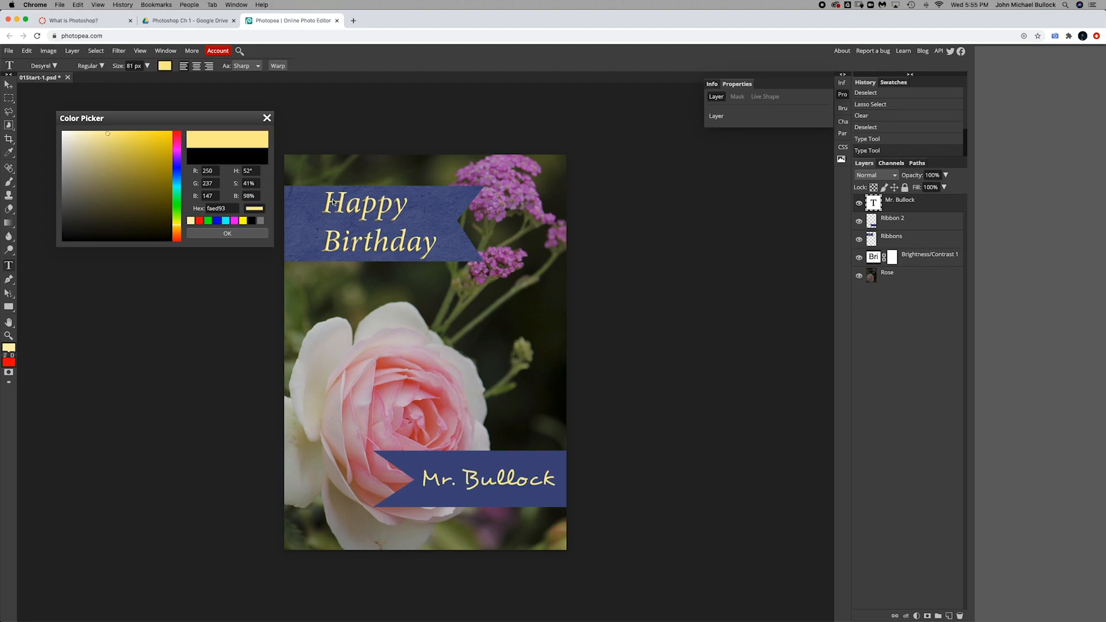
pyautogui.click(228, 234)
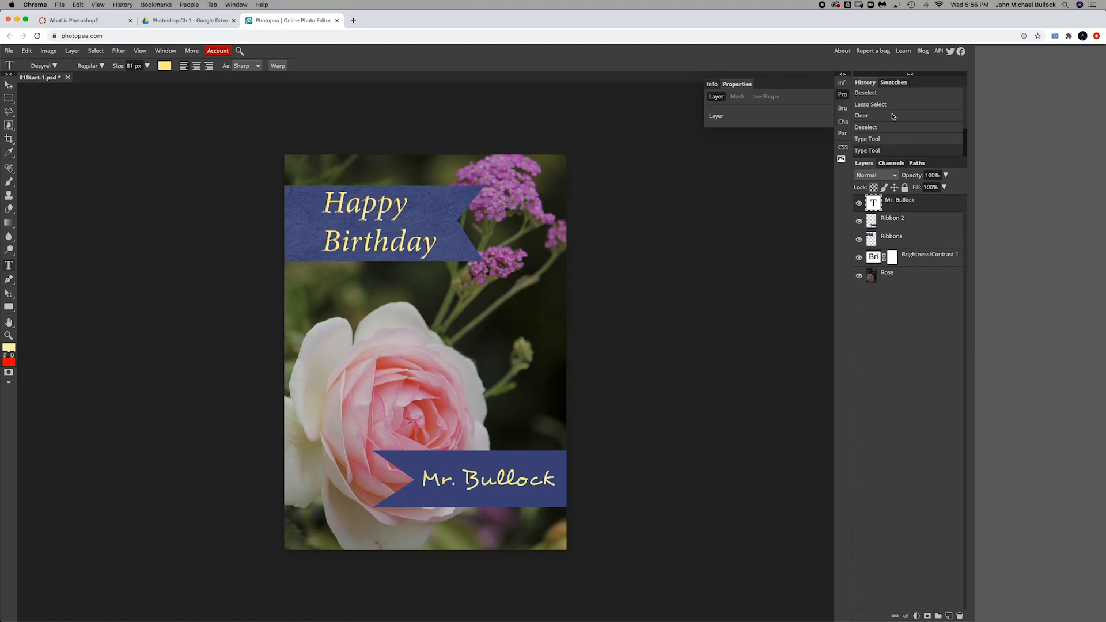
# Step: Step back through the History states and return to the latest one
pyautogui.click(887, 140)
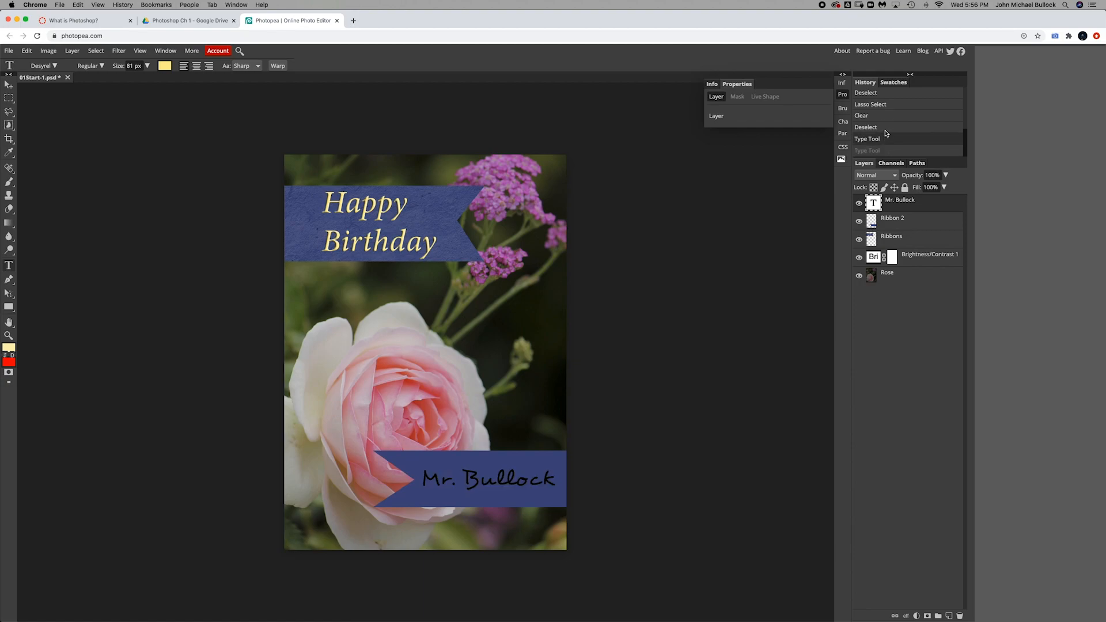
pyautogui.click(886, 127)
pyautogui.click(886, 115)
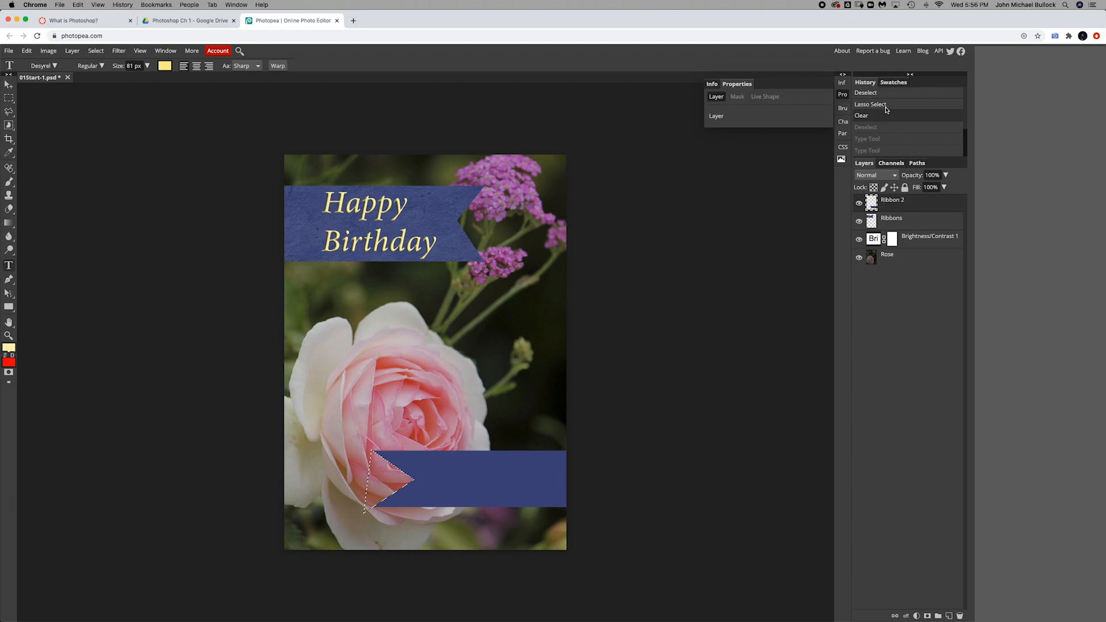
pyautogui.click(886, 104)
pyautogui.click(882, 94)
pyautogui.click(869, 139)
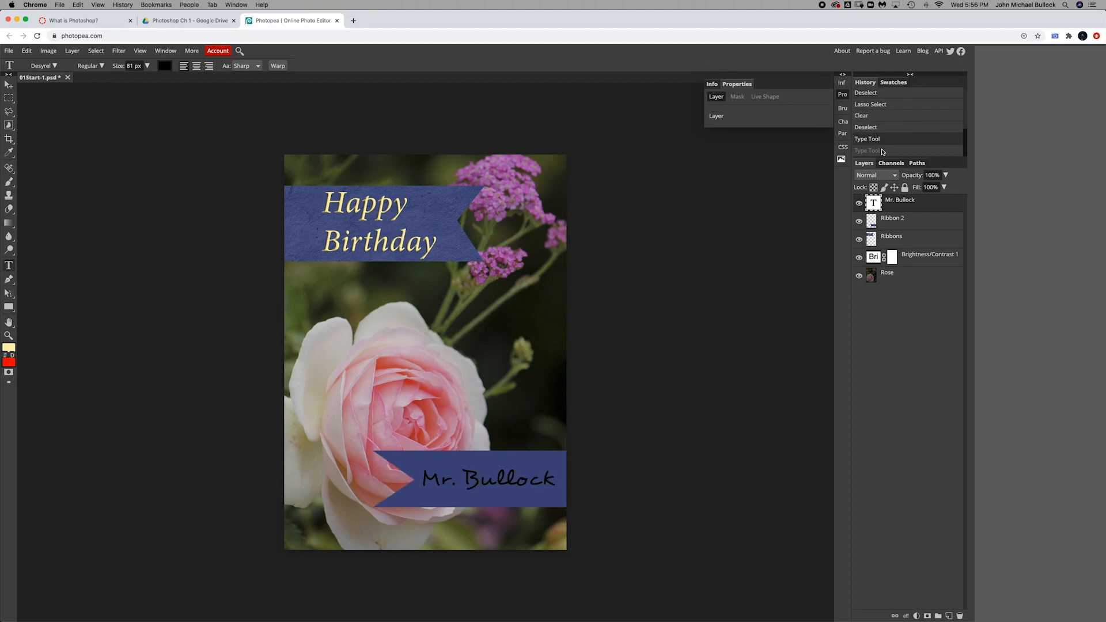
pyautogui.click(878, 116)
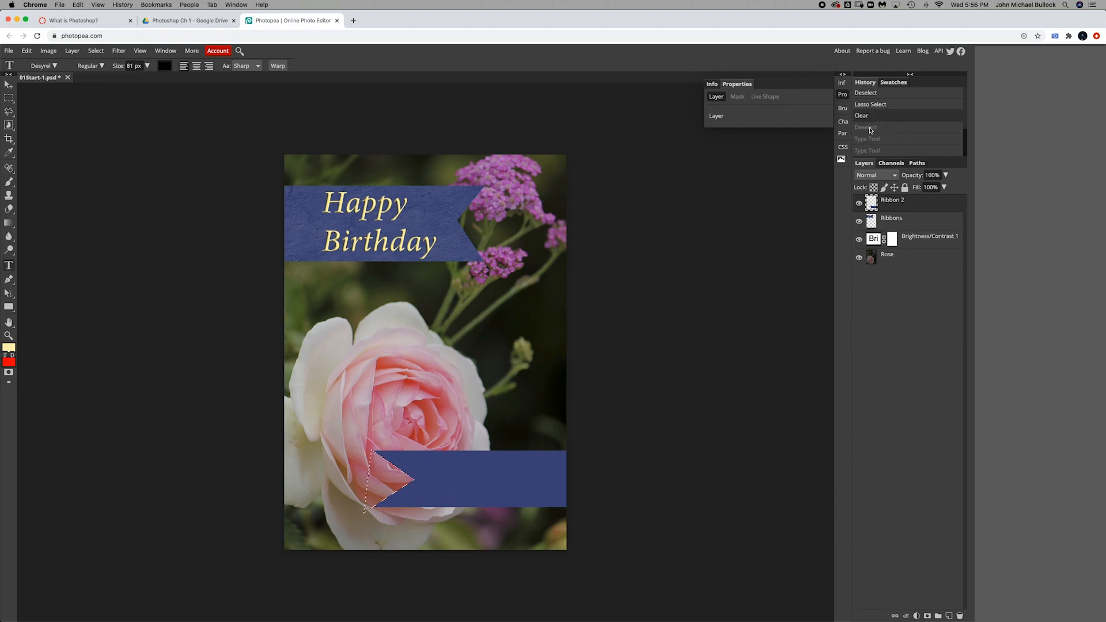
pyautogui.click(878, 106)
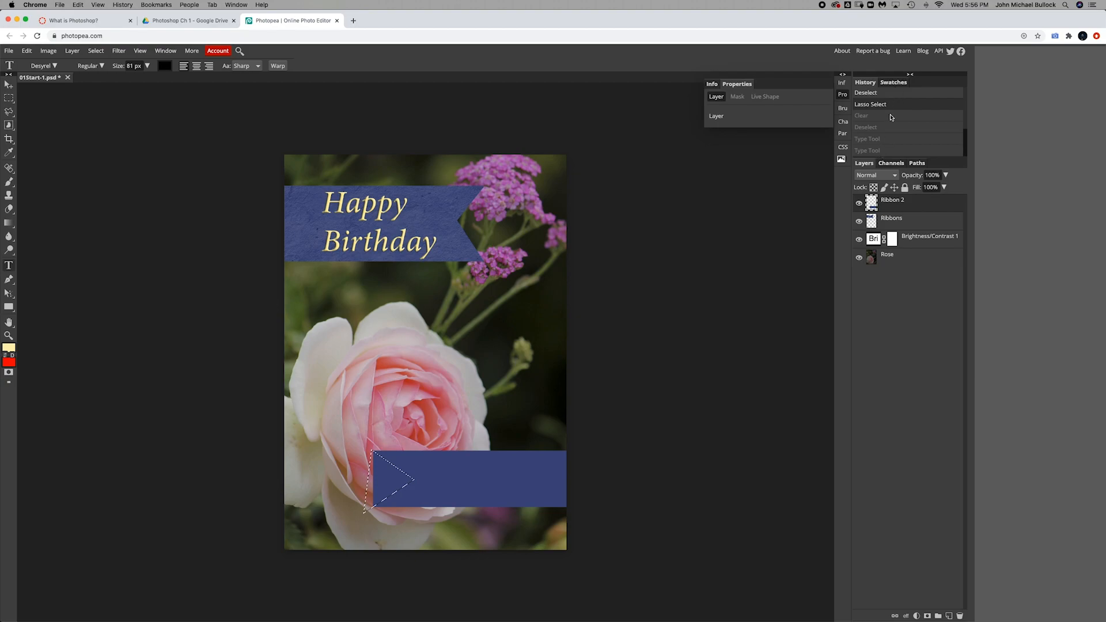
pyautogui.click(887, 150)
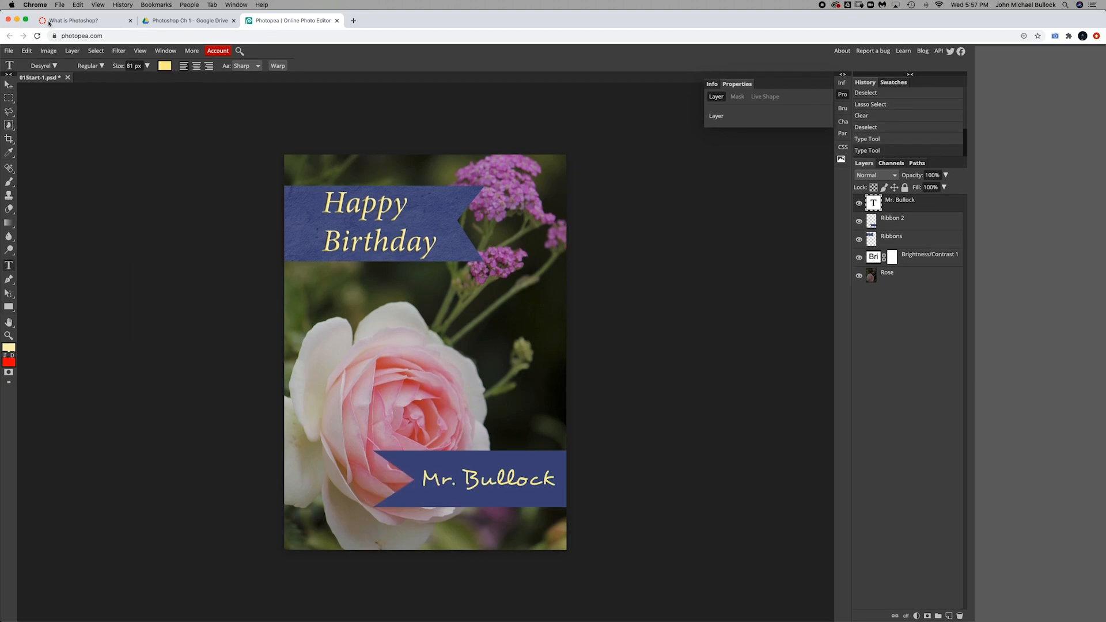
# Step: Export the card as a TIFF file
pyautogui.click(9, 50)
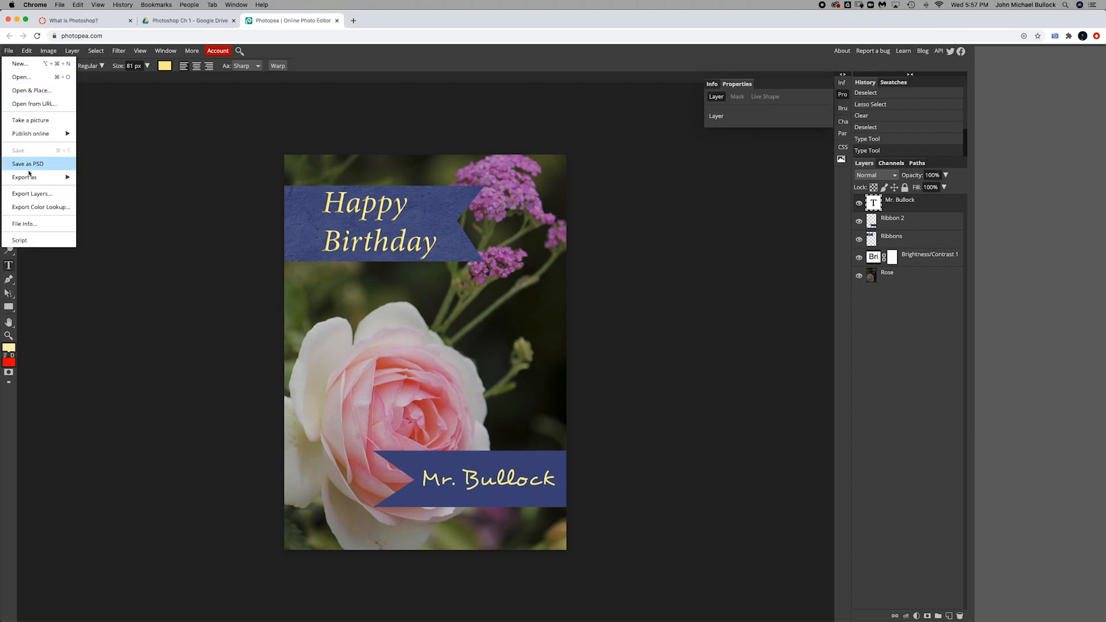
pyautogui.moveTo(35, 180)
pyautogui.moveTo(110, 244)
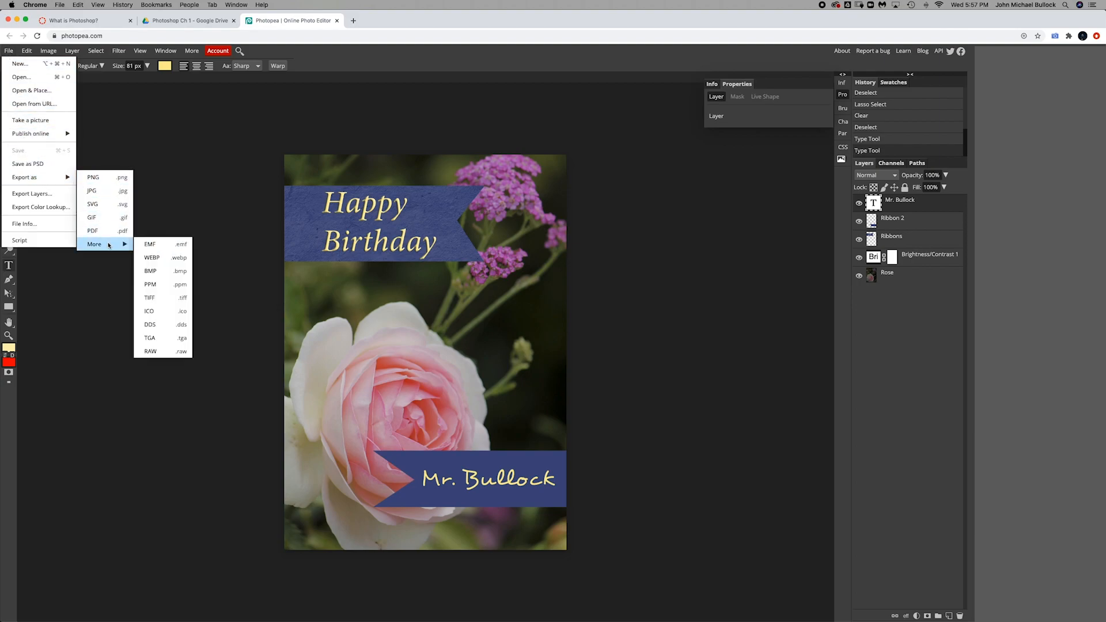
pyautogui.click(172, 300)
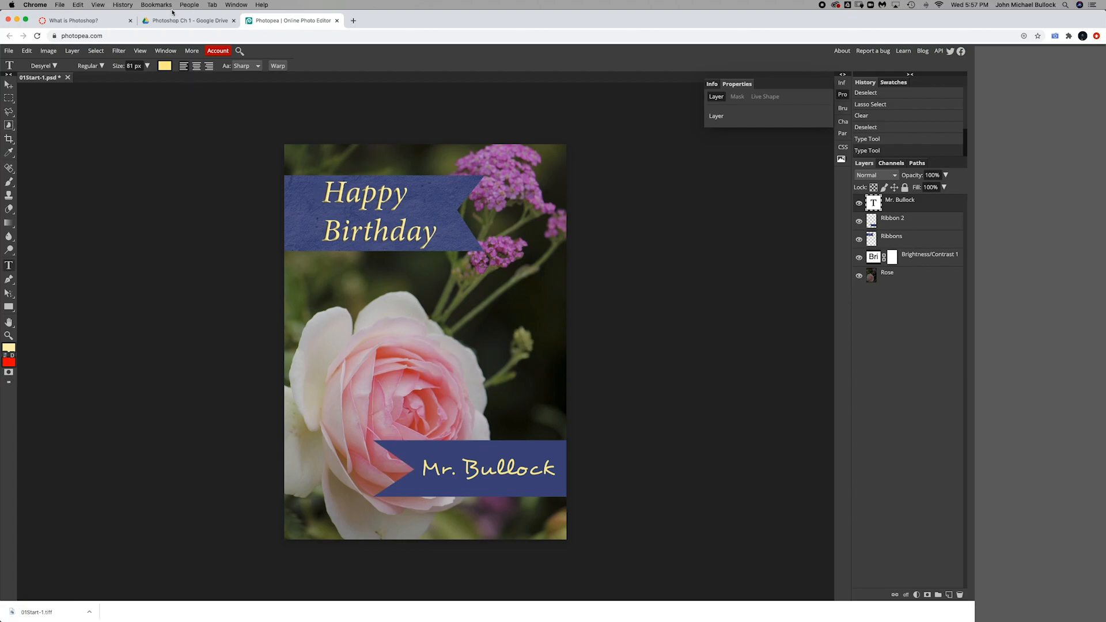
# Step: Switch to Google Drive and upload the exported TIFF into the Photoshop Ch 1 folder
pyautogui.click(206, 23)
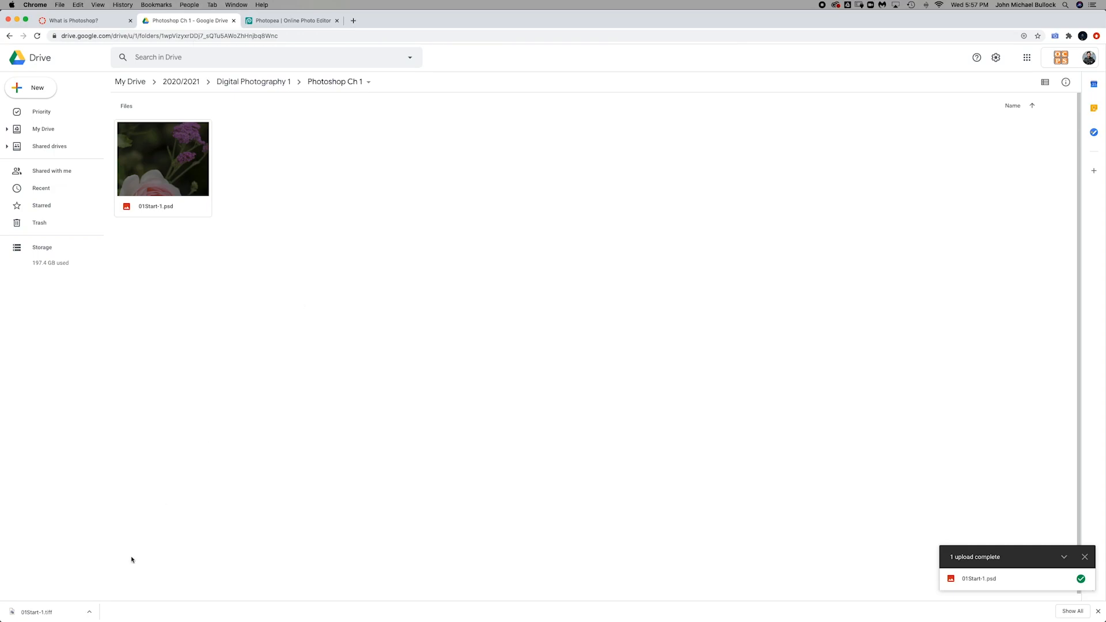
pyautogui.moveTo(44, 612); pyautogui.dragTo(390, 452)
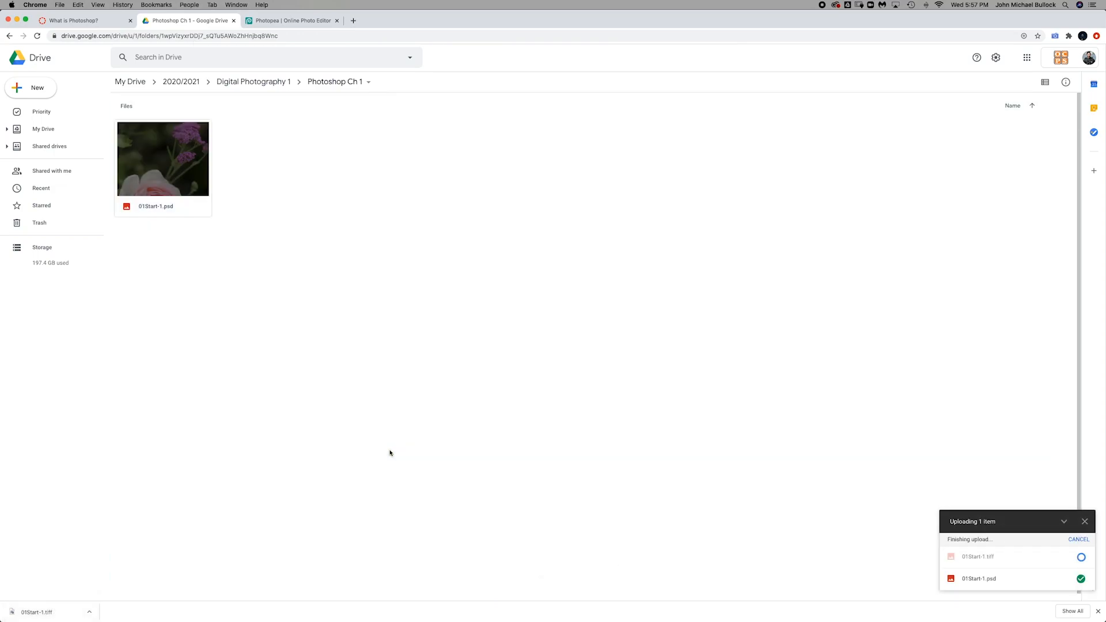
# Step: Rename the uploaded TIFF to YouName01Finished.tiff and switch to the What is Photoshop? assignment page
pyautogui.rightClick(272, 197)
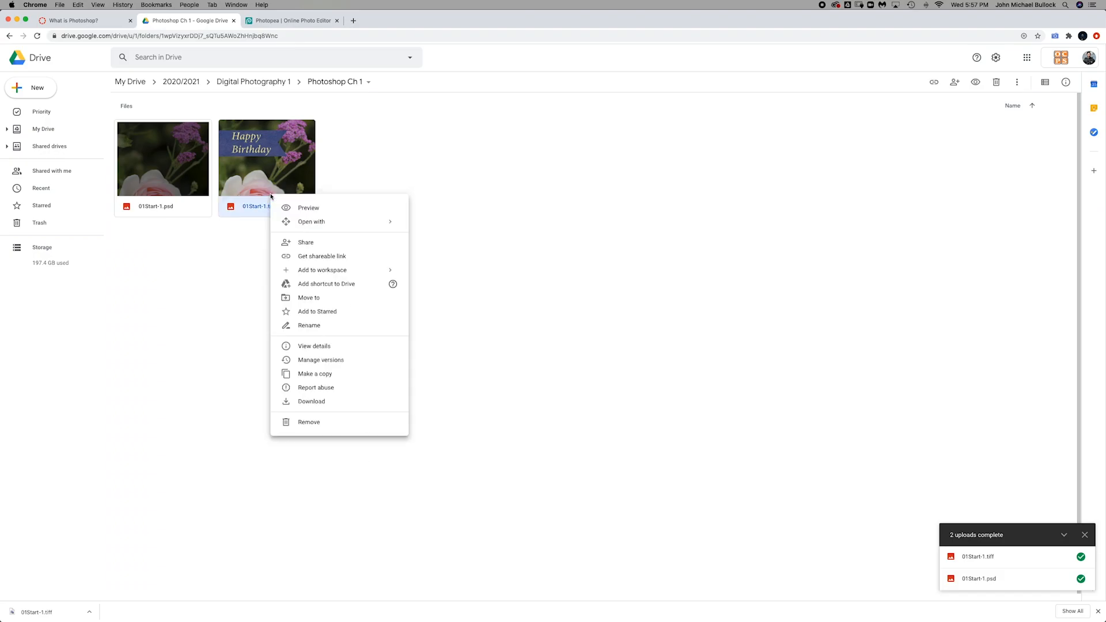
pyautogui.click(340, 327)
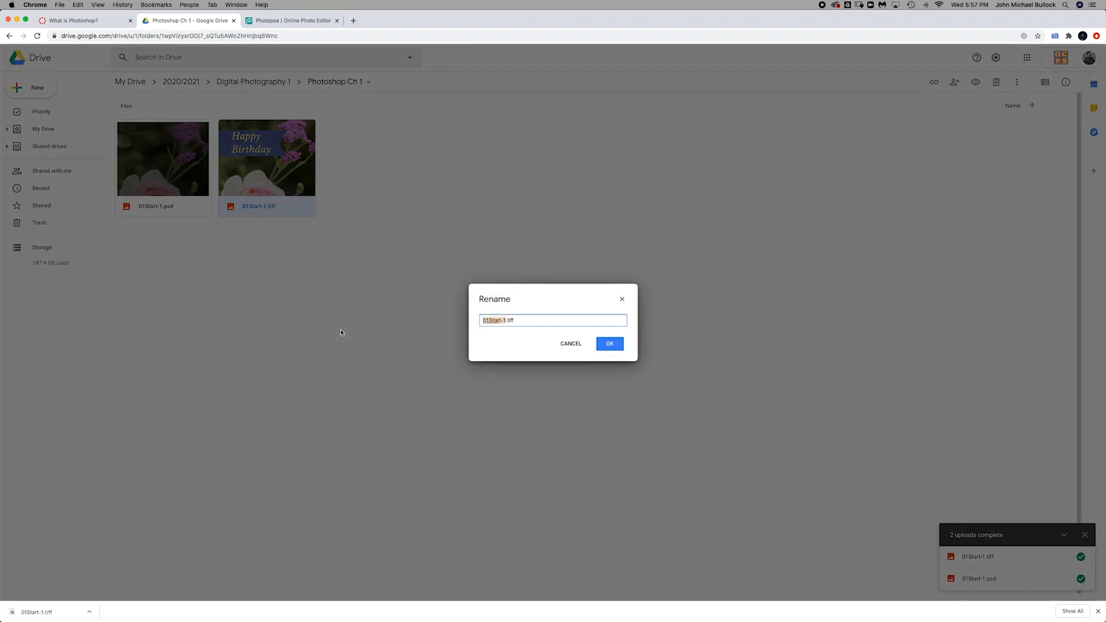
pyautogui.press('BackSpace')
pyautogui.write('You')
pyautogui.write('Name')
pyautogui.write('01')
pyautogui.write('Finished')
pyautogui.press('Return')
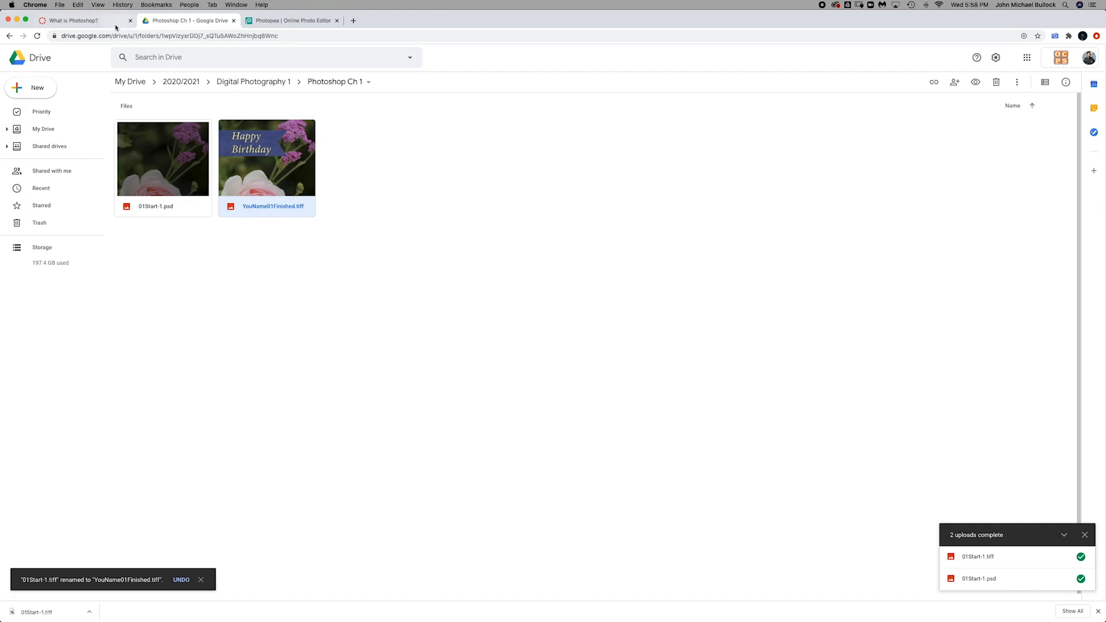
pyautogui.click(96, 24)
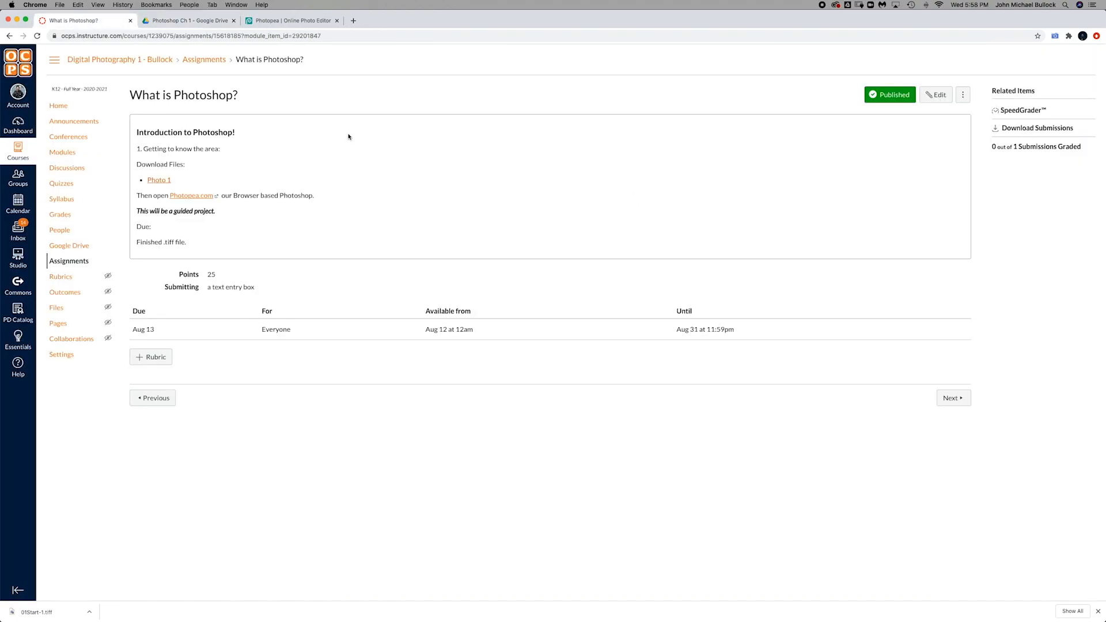